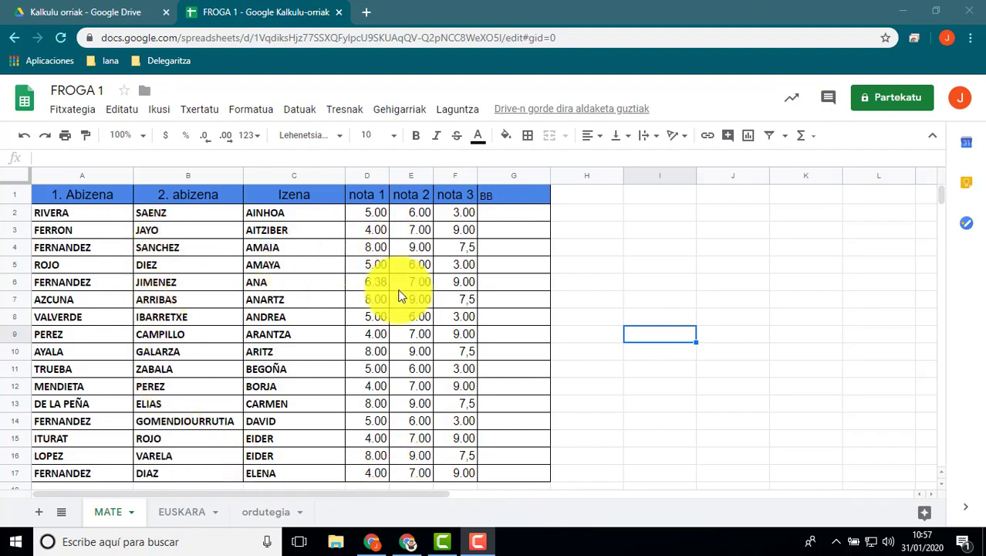
# Look over the grade table on the MATE sheet, including the empty BB column, and check the EUSKARA sheet.
pyautogui.click(503, 214)
pyautogui.click(505, 199)
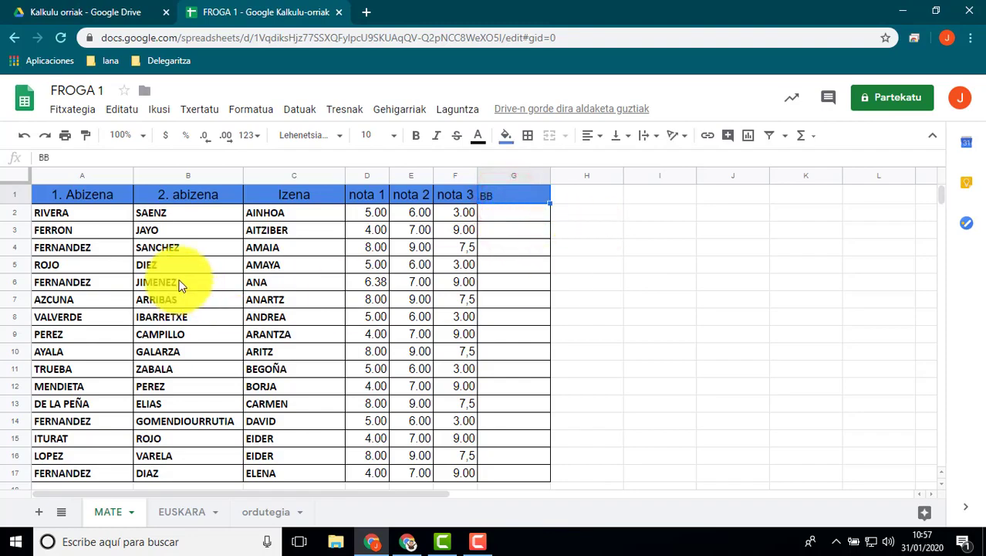
pyautogui.scroll(-1, 648, 265)
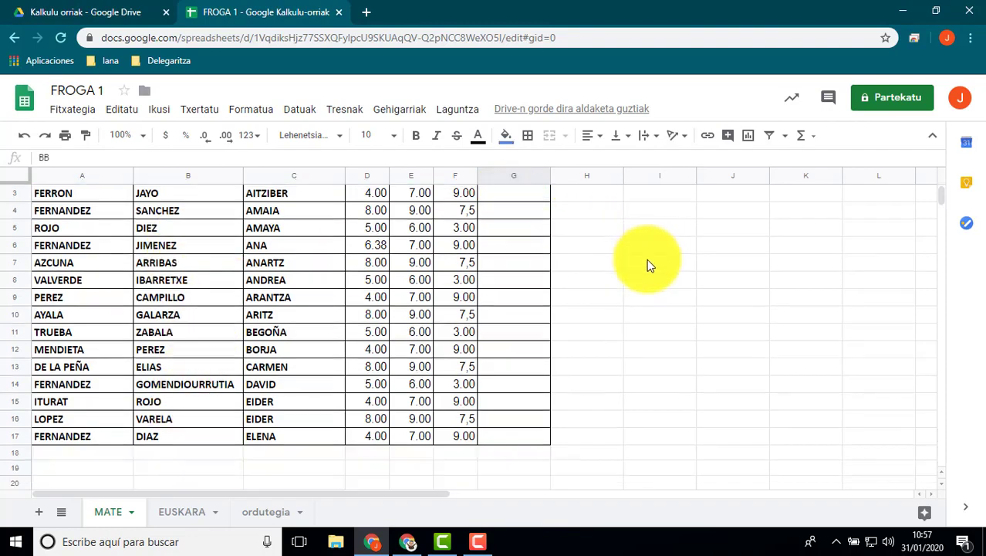
pyautogui.scroll(1, 645, 260)
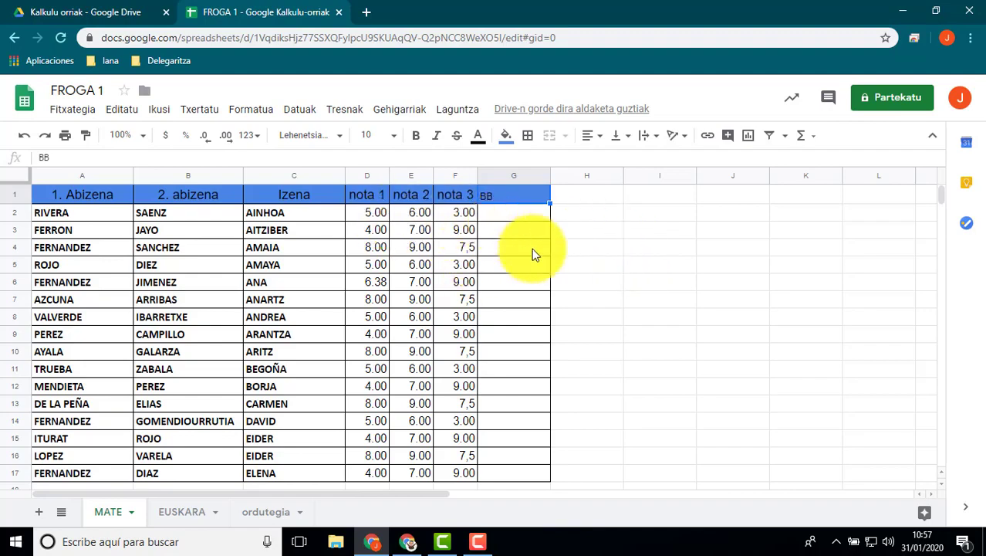
pyautogui.scroll(-1, 584, 266)
pyautogui.scroll(1, 584, 269)
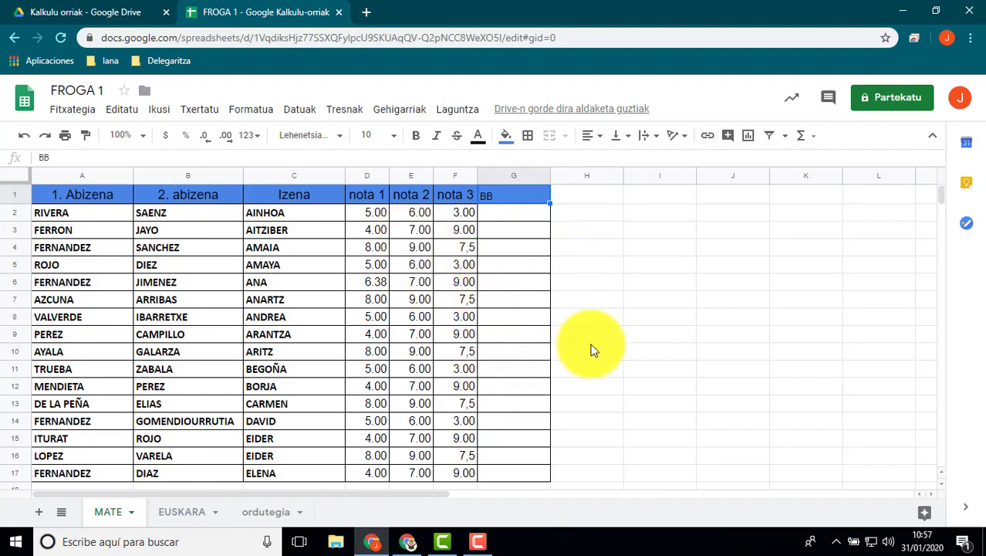
pyautogui.scroll(-1, 591, 350)
pyautogui.scroll(1, 591, 349)
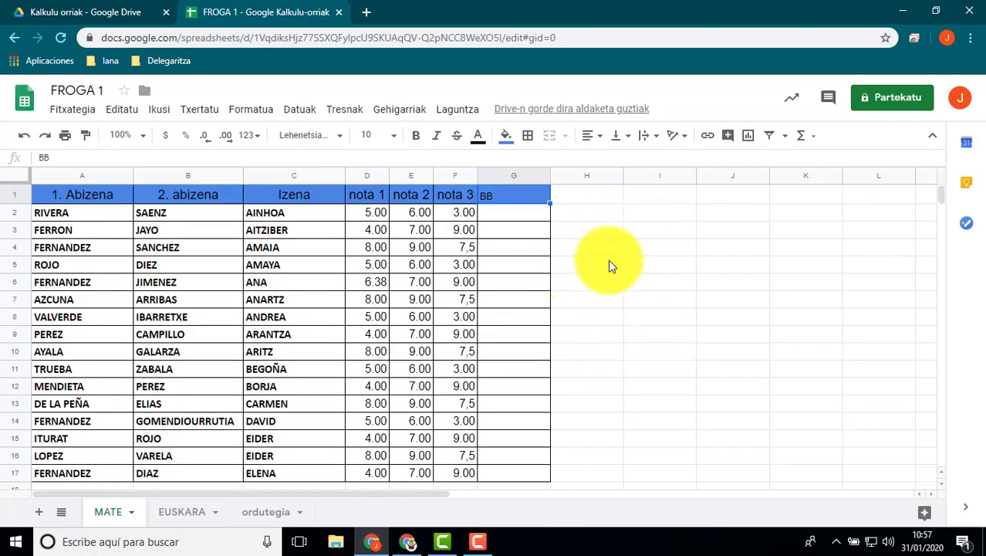
pyautogui.scroll(-1, 608, 267)
pyautogui.scroll(1, 608, 267)
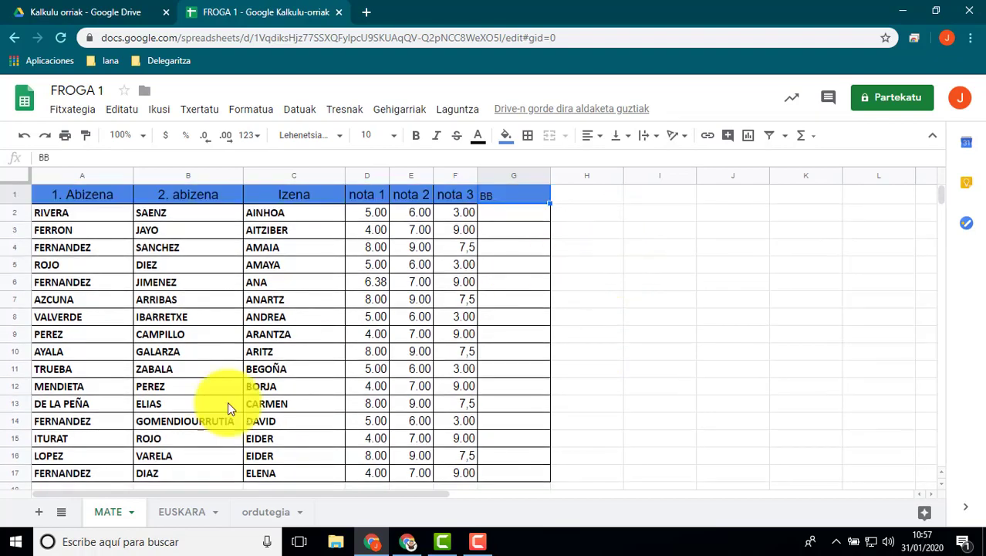
pyautogui.click(177, 512)
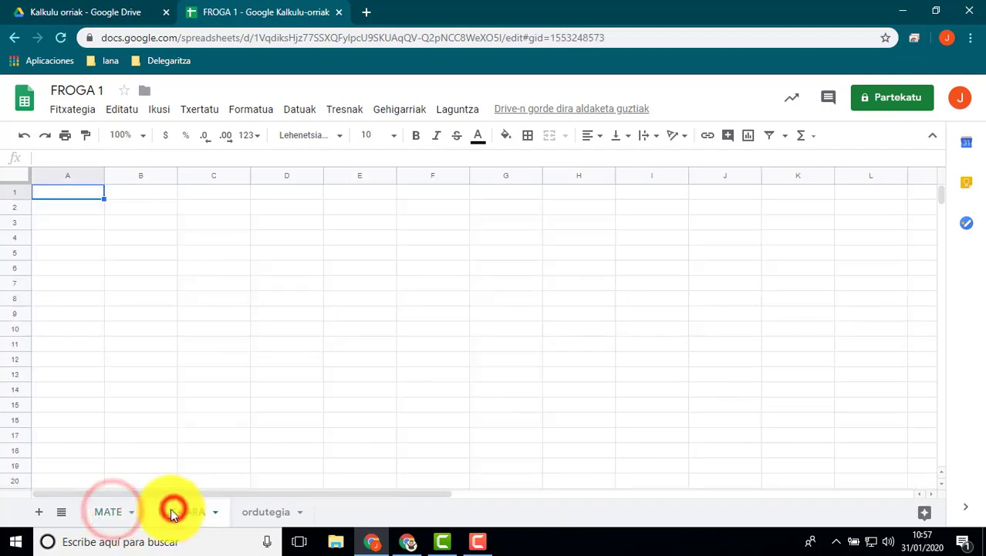
pyautogui.click(108, 512)
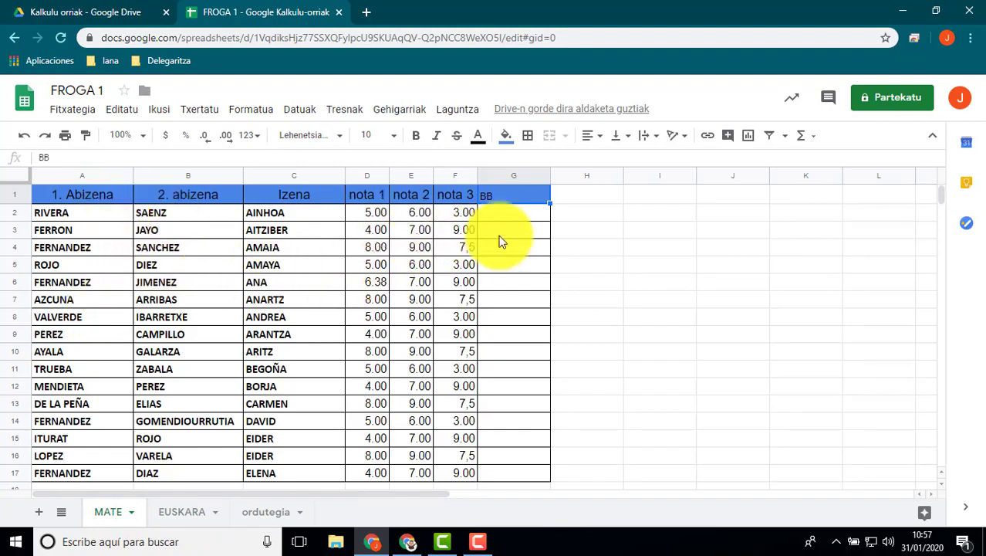
pyautogui.click(598, 229)
pyautogui.click(599, 213)
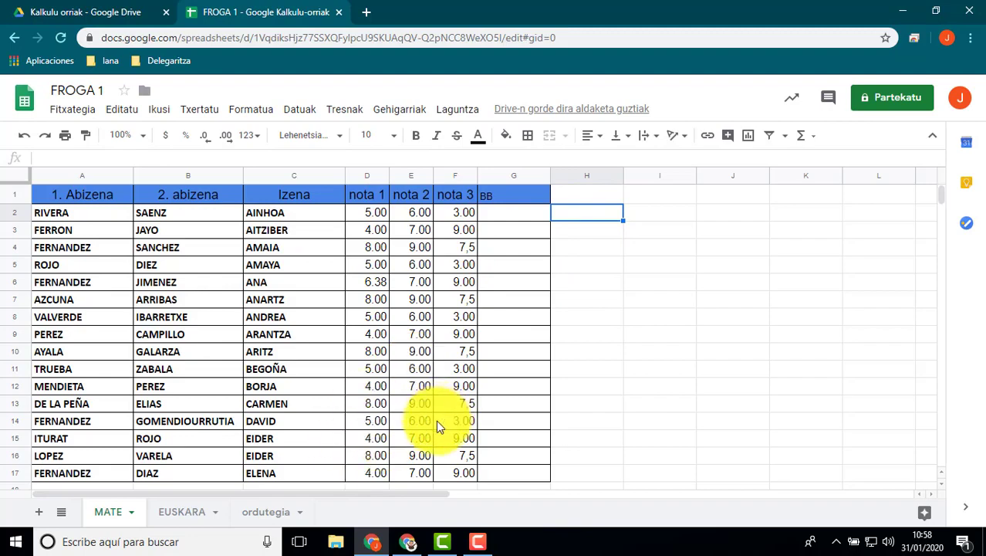
pyautogui.scroll(-1, 436, 420)
pyautogui.scroll(1, 369, 295)
# Total the nota 1 grades in D2:D17 with a SUM formula in cell D18.
pyautogui.moveTo(369, 213); pyautogui.dragTo(370, 456)
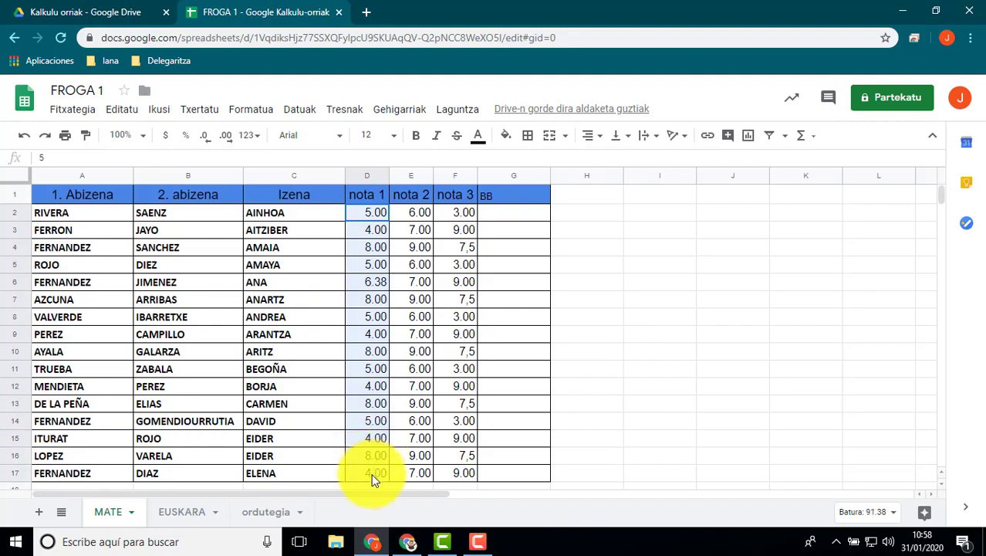
pyautogui.moveTo(371, 473); pyautogui.dragTo(371, 473)
pyautogui.scroll(-1, 729, 349)
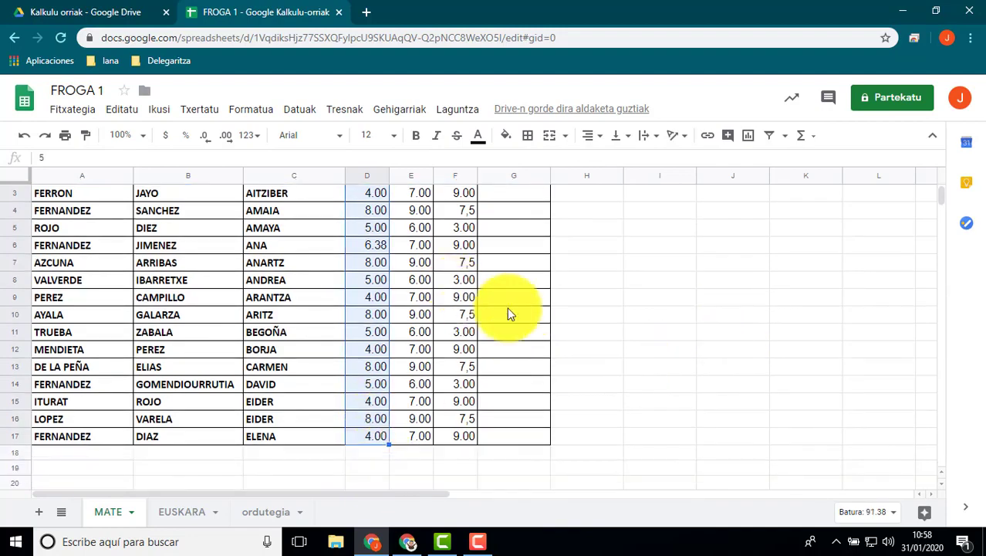
pyautogui.scroll(1, 675, 251)
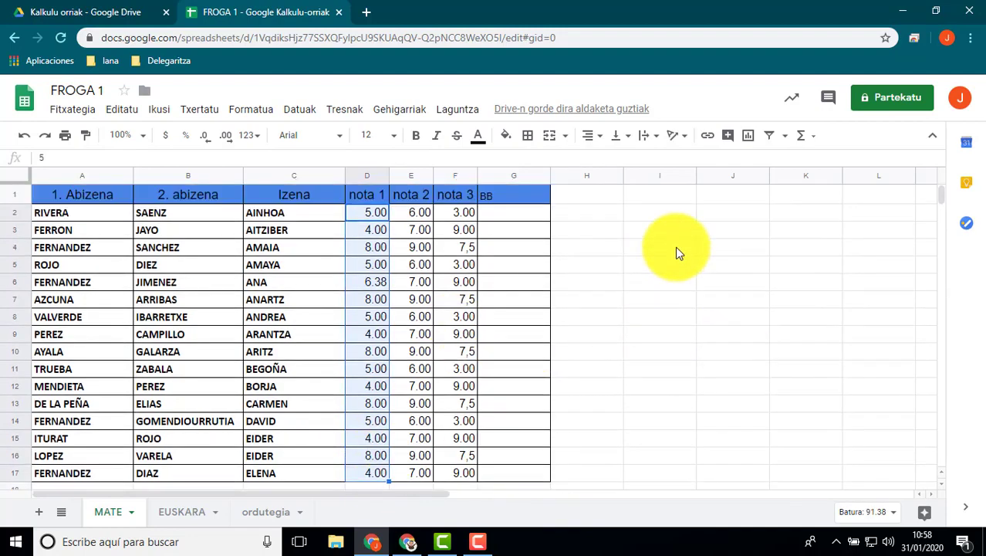
pyautogui.click(812, 138)
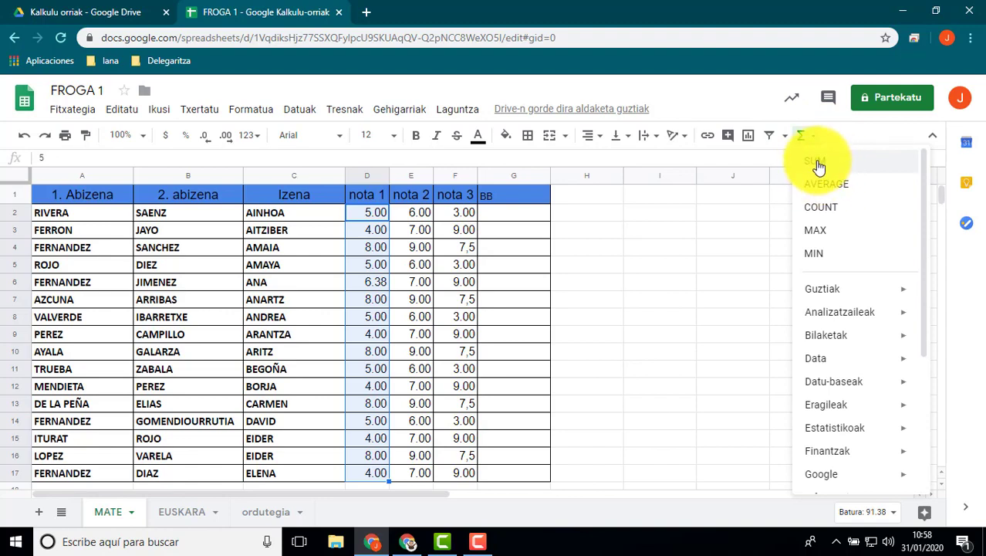
pyautogui.click(818, 164)
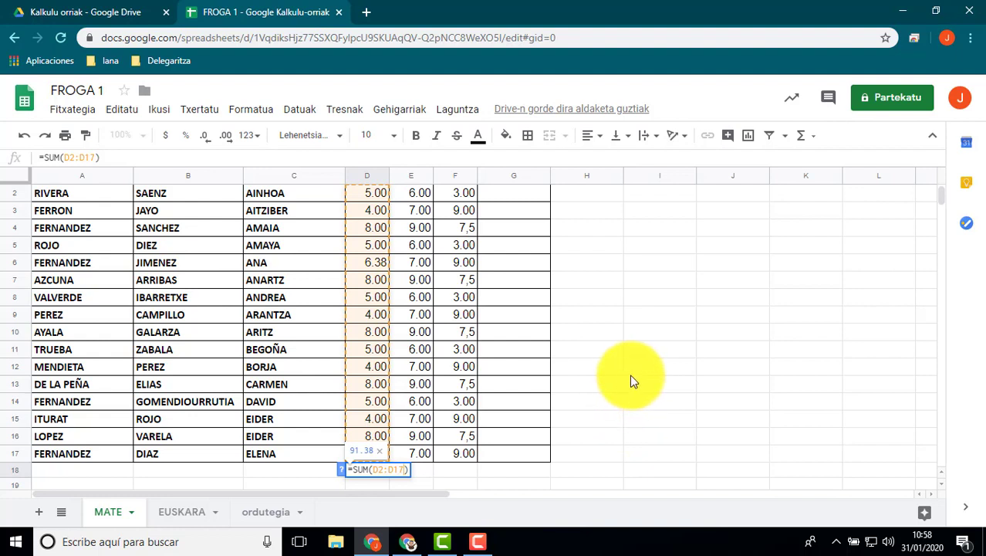
pyautogui.click(643, 353)
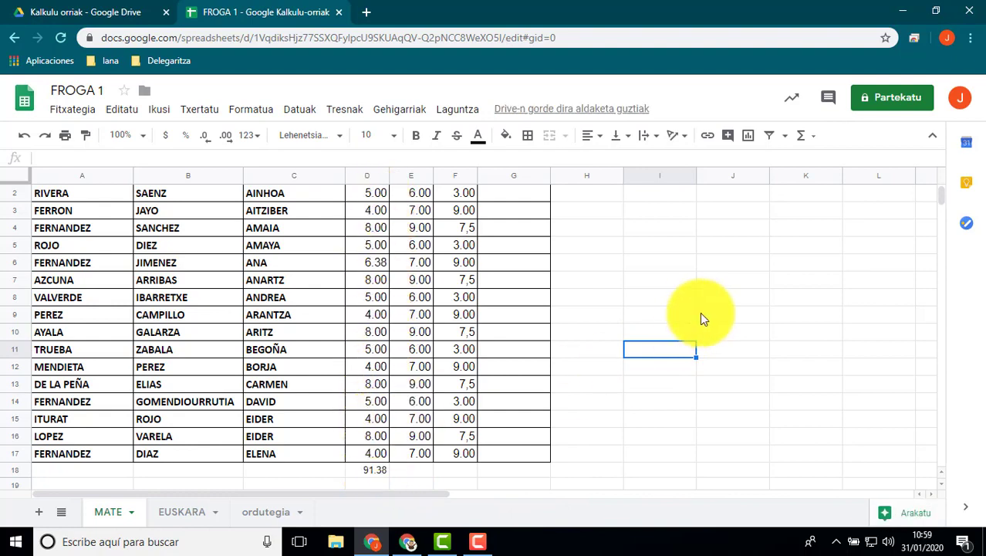
# Total the nota 2 grades in E2:E17 with a SUM formula in cell E18.
pyautogui.scroll(1, 700, 312)
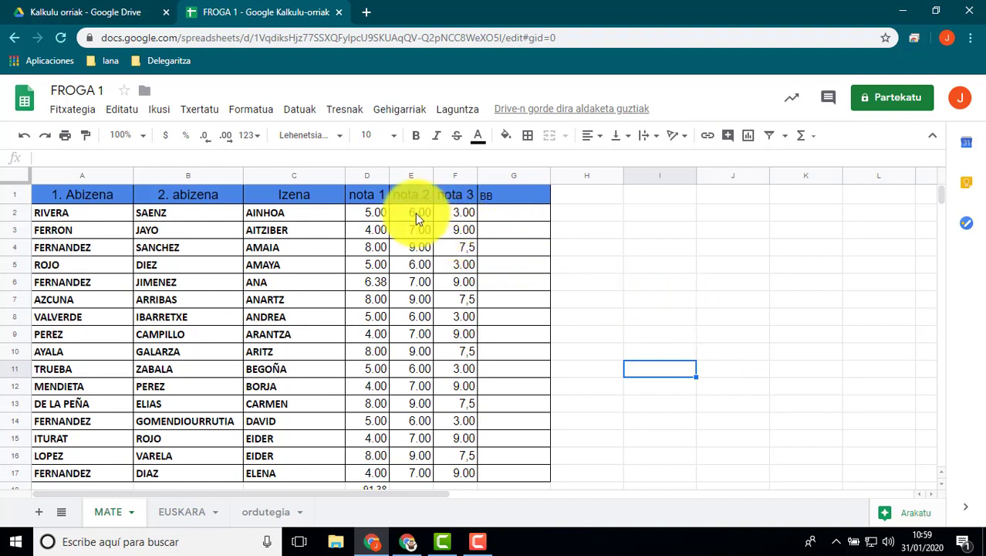
pyautogui.moveTo(415, 213); pyautogui.dragTo(422, 475)
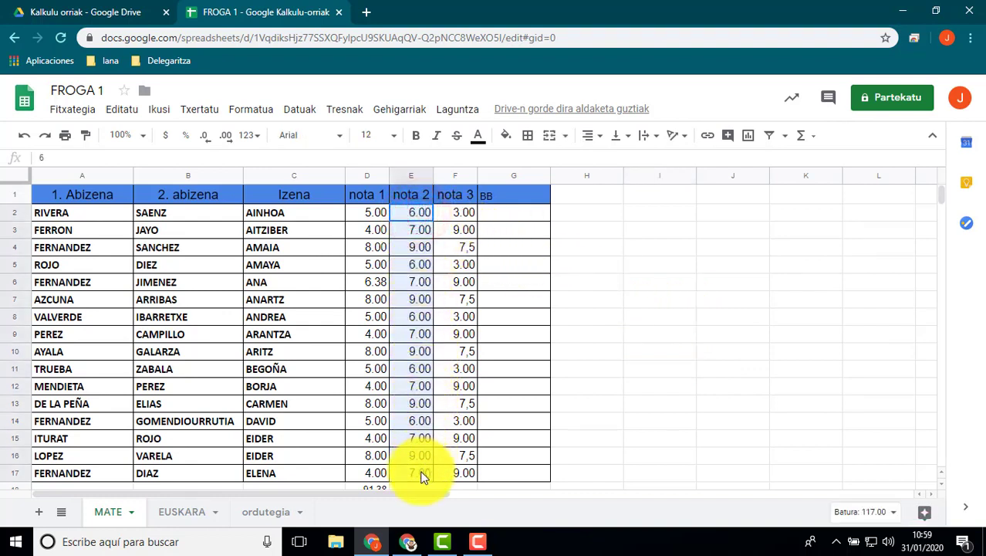
pyautogui.click(817, 136)
pyautogui.click(815, 160)
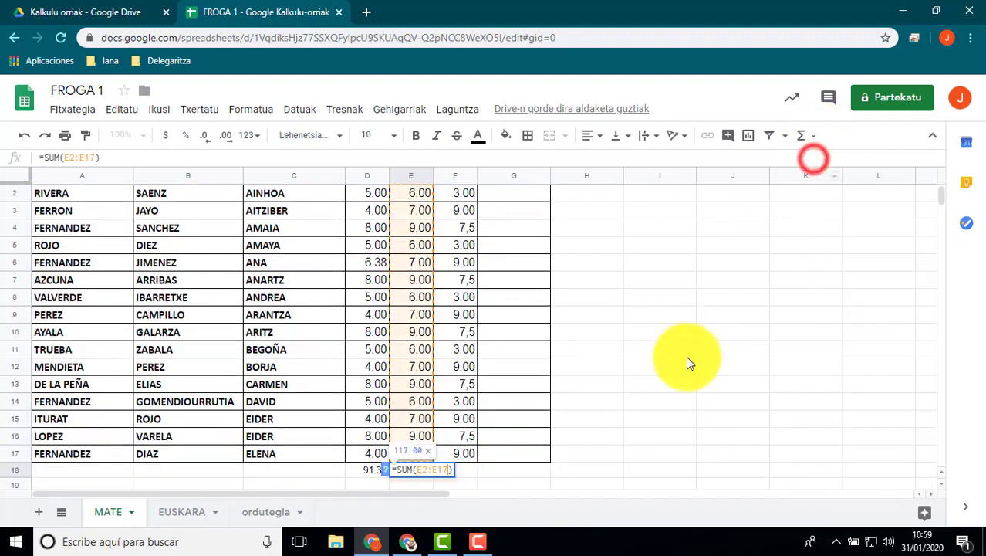
pyautogui.click(683, 353)
# Copy the SUM formula from D18 into F18 to total the nota 3 grades, and check the pasted formula's range.
pyautogui.scroll(-1, 633, 457)
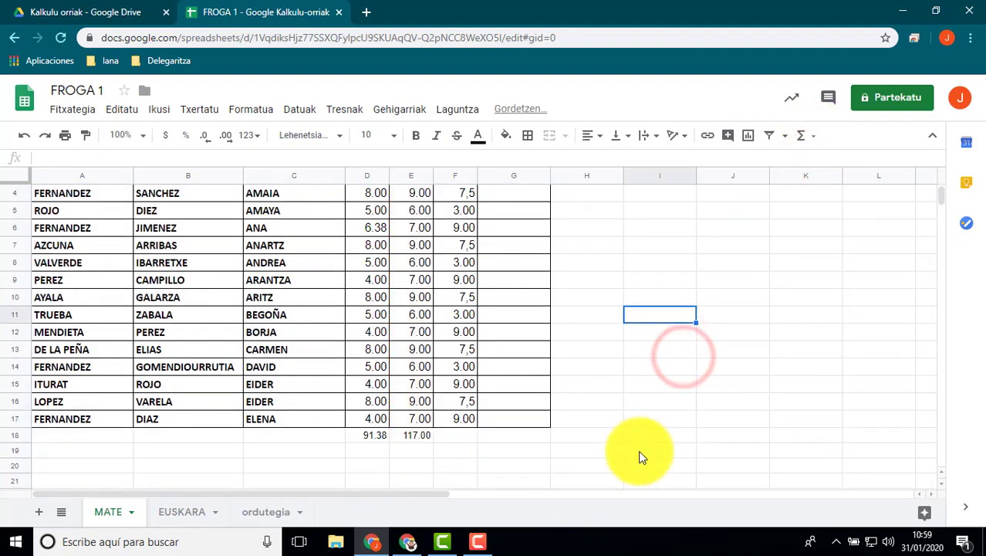
pyautogui.click(369, 434)
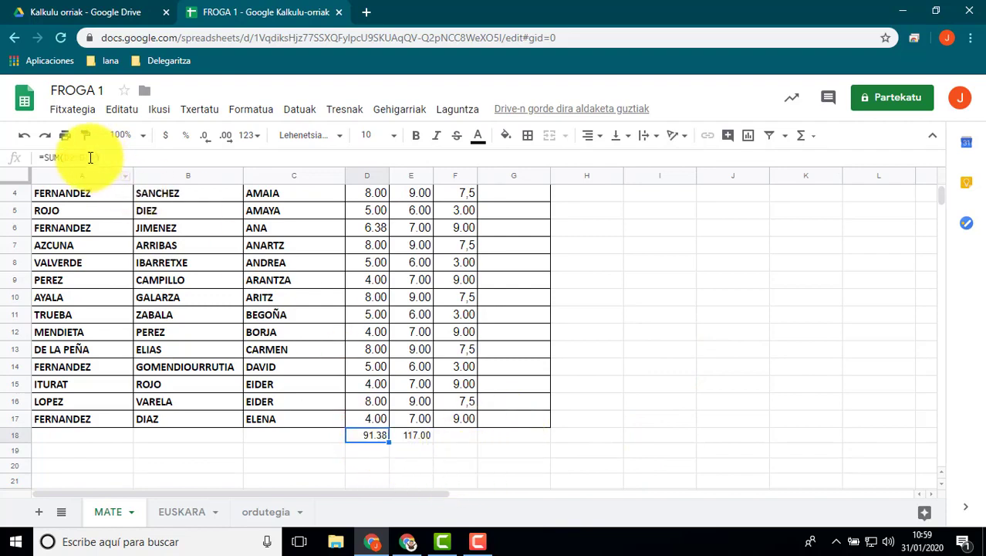
pyautogui.rightClick(376, 438)
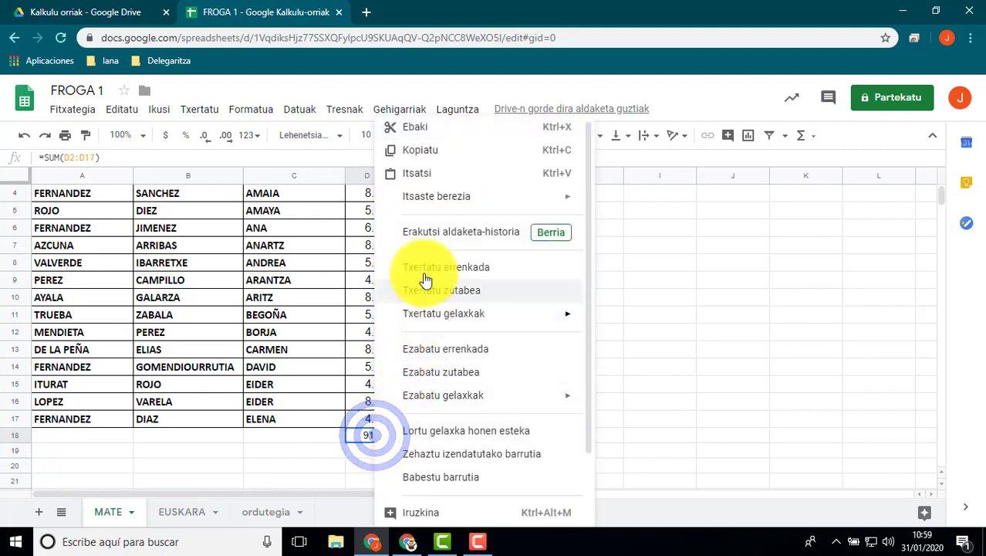
pyautogui.click(423, 150)
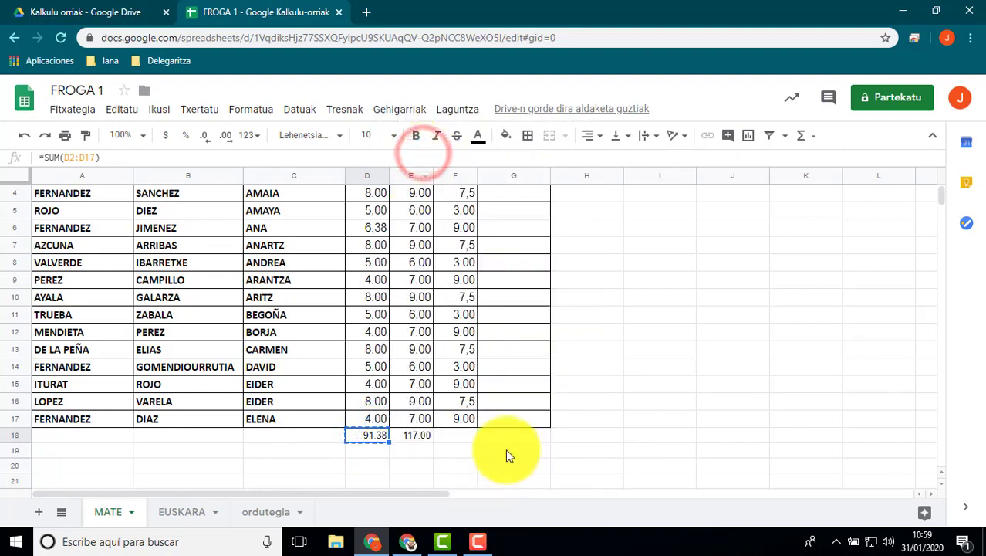
pyautogui.click(466, 437)
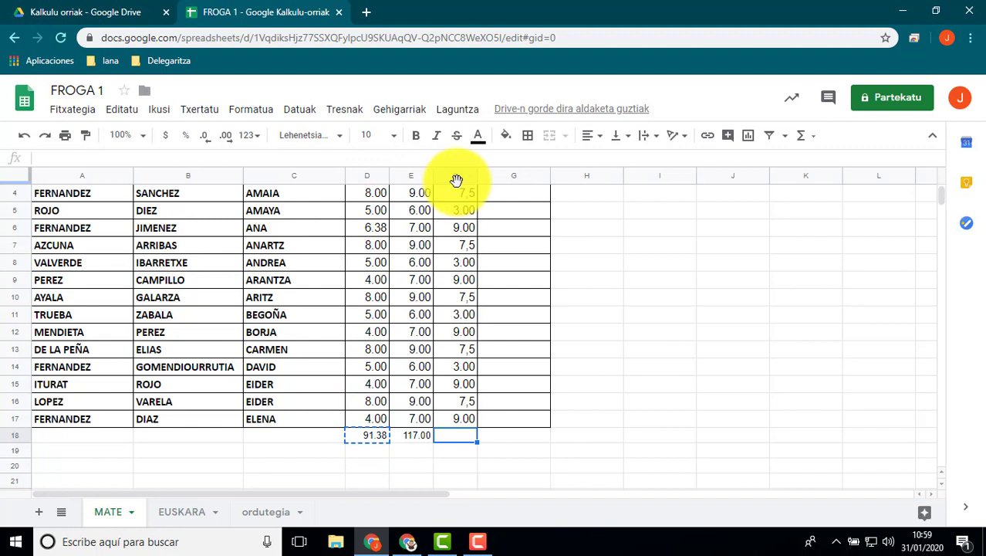
pyautogui.rightClick(450, 431)
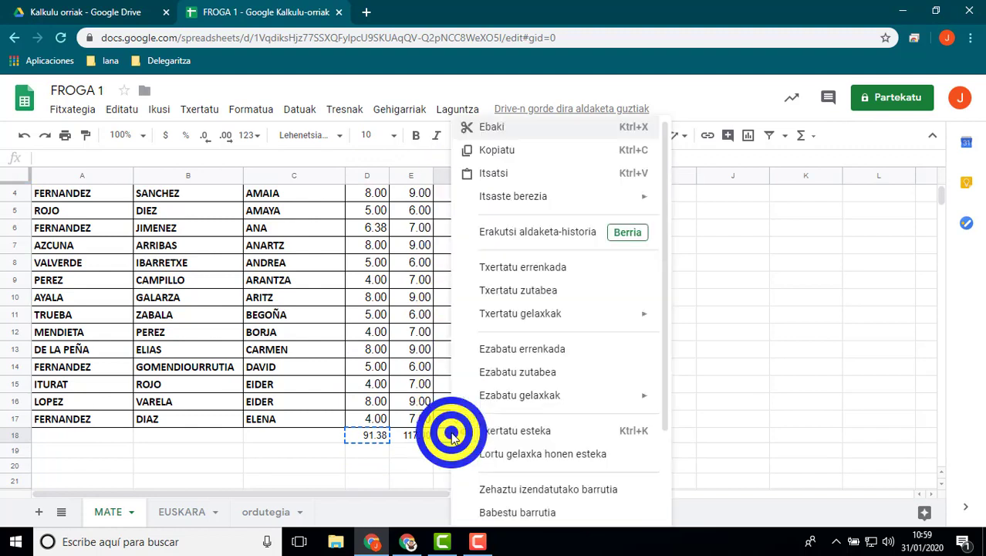
pyautogui.click(494, 174)
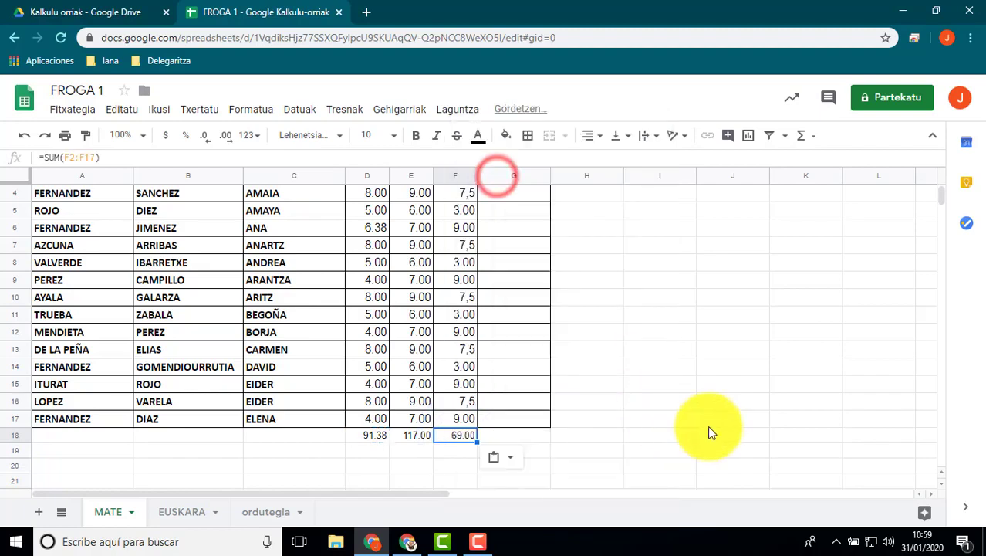
pyautogui.click(671, 447)
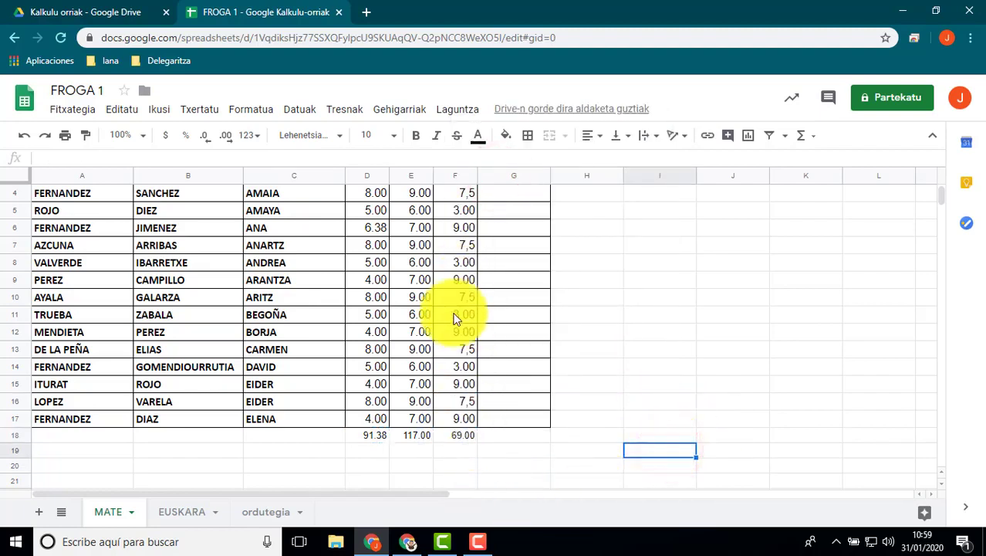
pyautogui.click(456, 434)
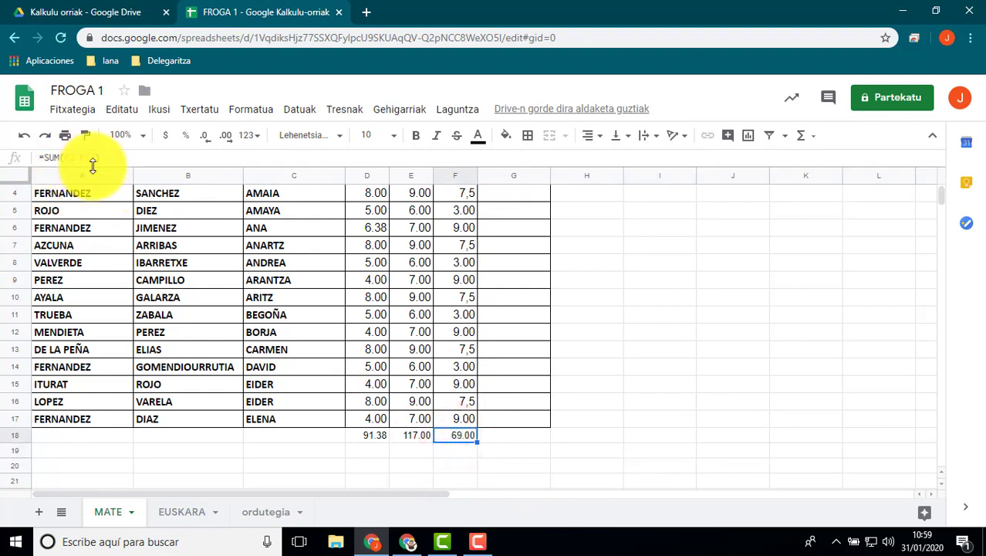
pyautogui.click(616, 441)
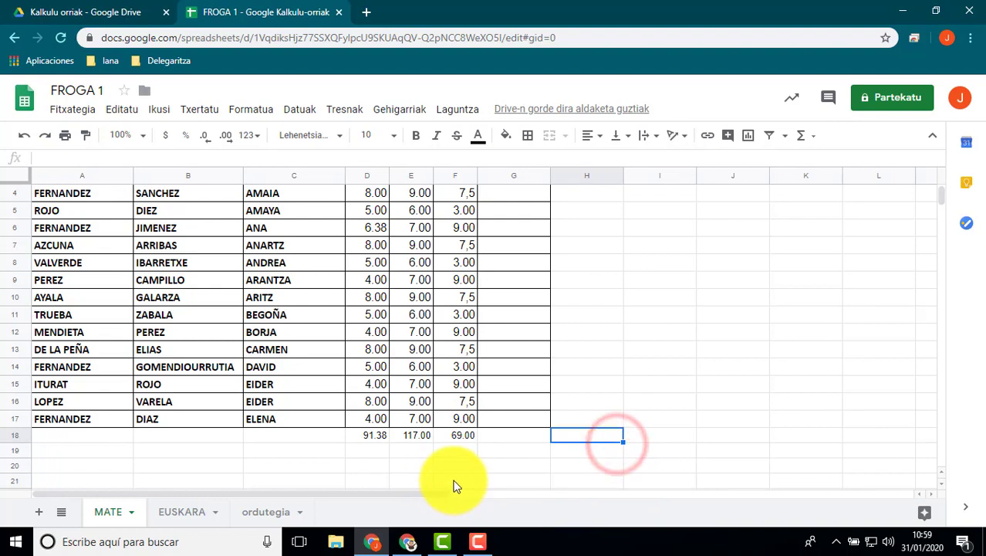
# Calculate the first student's average grade in G2 with an AVERAGE formula over D2:F2, and check the formula.
pyautogui.scroll(2, 455, 480)
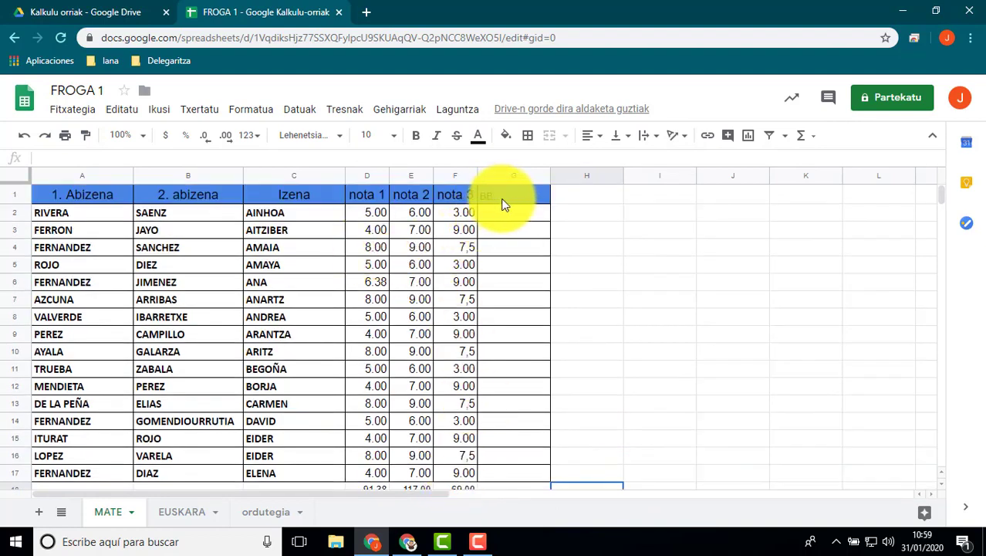
pyautogui.click(502, 199)
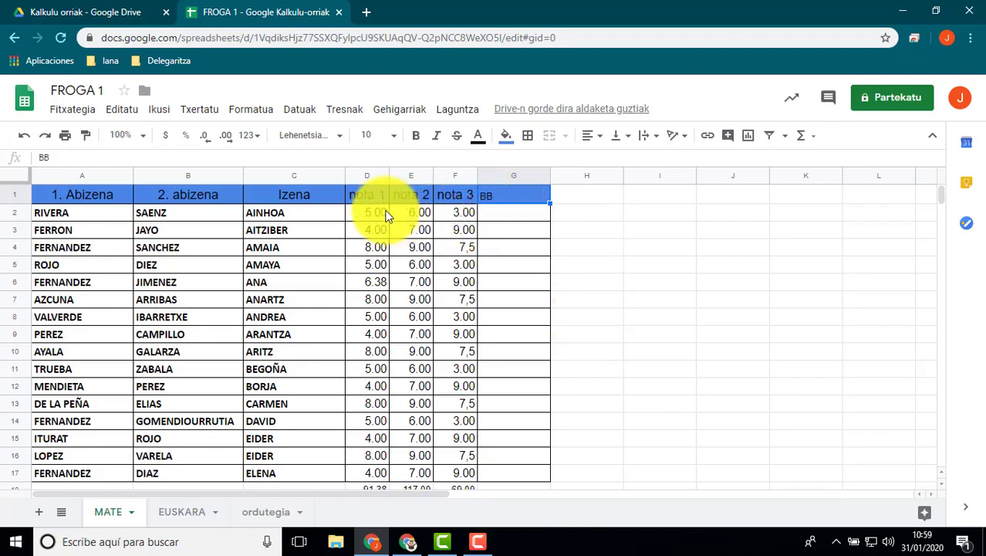
pyautogui.moveTo(380, 218); pyautogui.dragTo(463, 214)
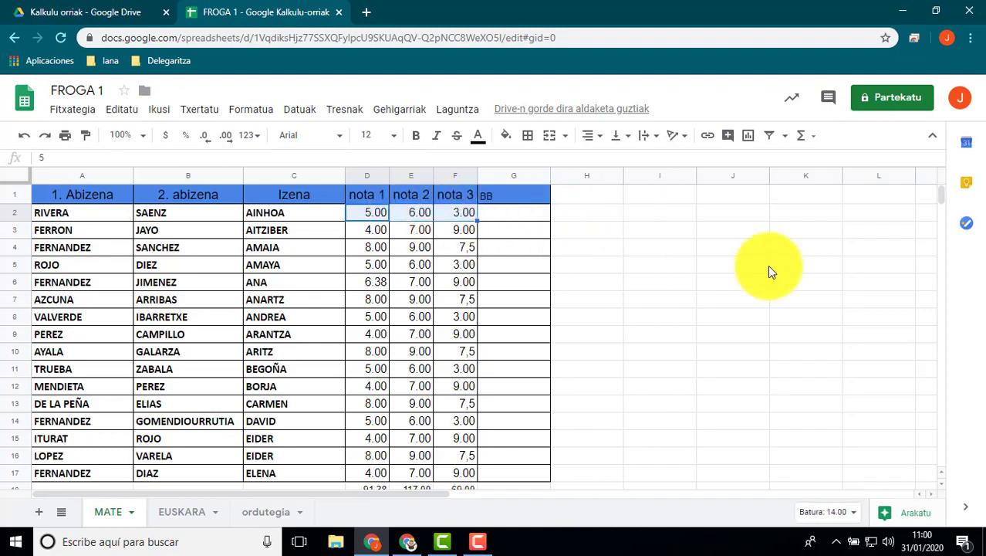
pyautogui.click(815, 137)
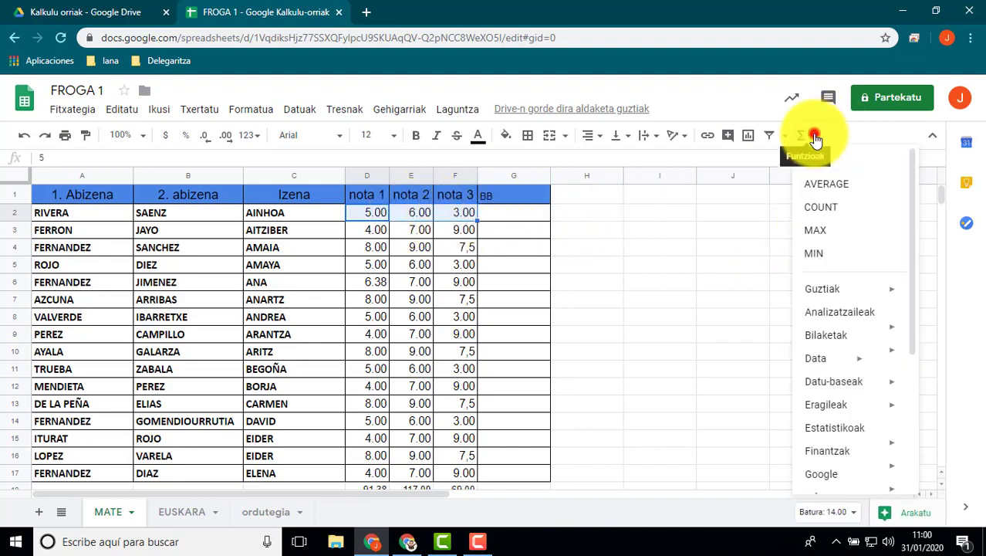
pyautogui.click(831, 185)
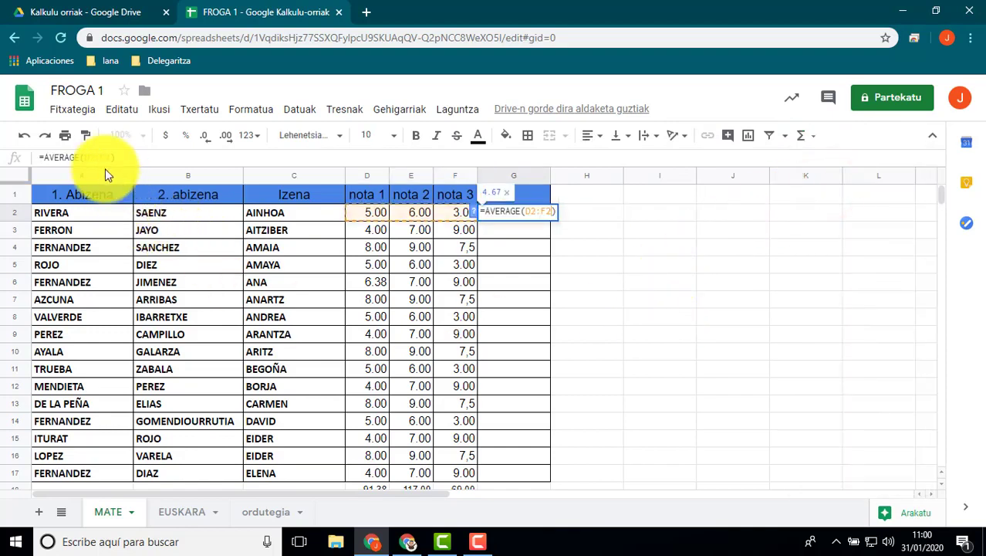
pyautogui.click(678, 285)
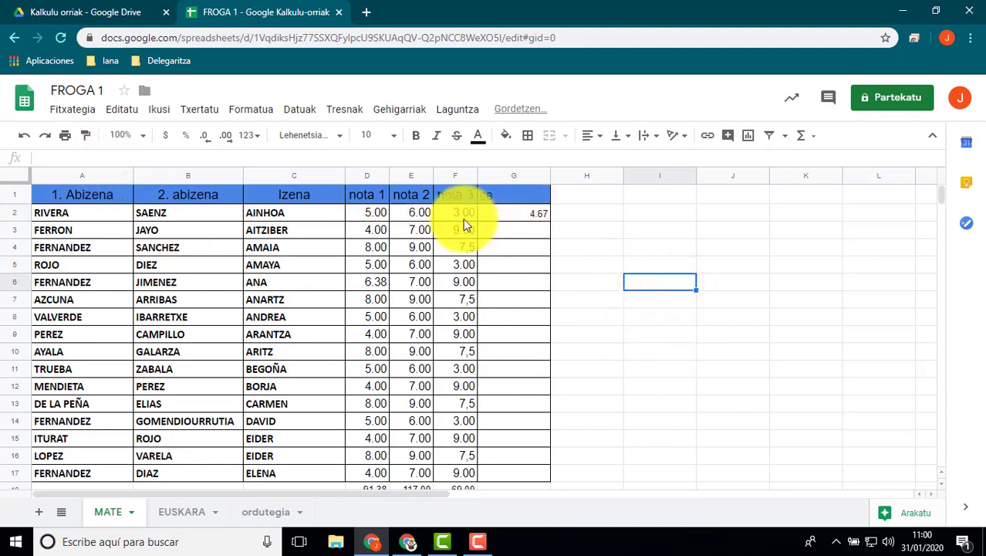
pyautogui.click(679, 245)
pyautogui.click(532, 216)
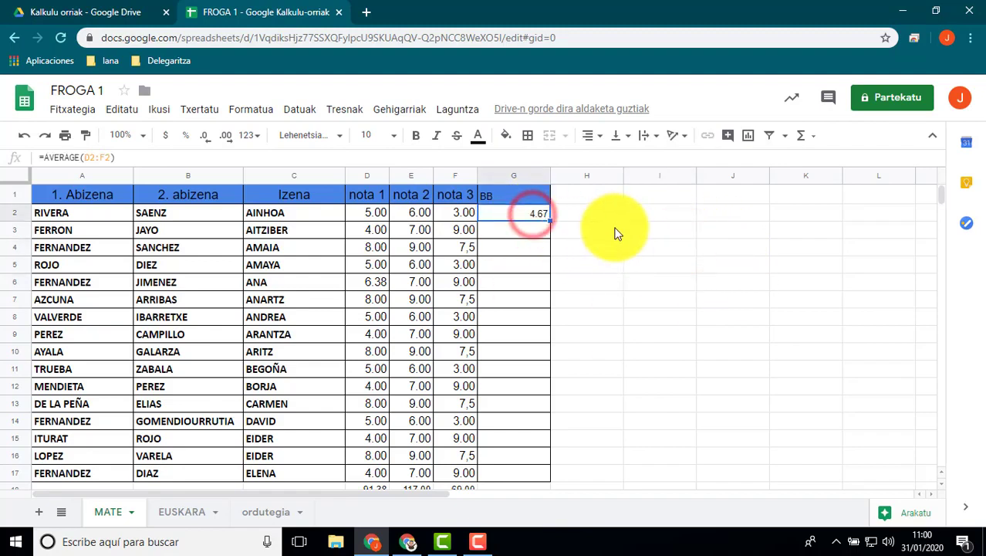
# Copy the AVERAGE formula from G2 into G3:G17 to calculate the remaining students' average grades.
pyautogui.rightClick(522, 213)
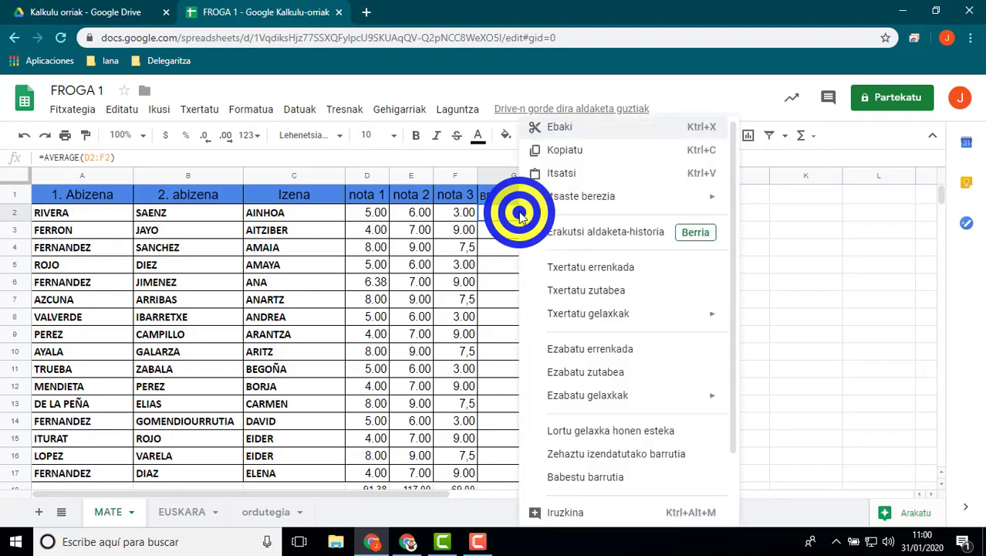
pyautogui.click(575, 155)
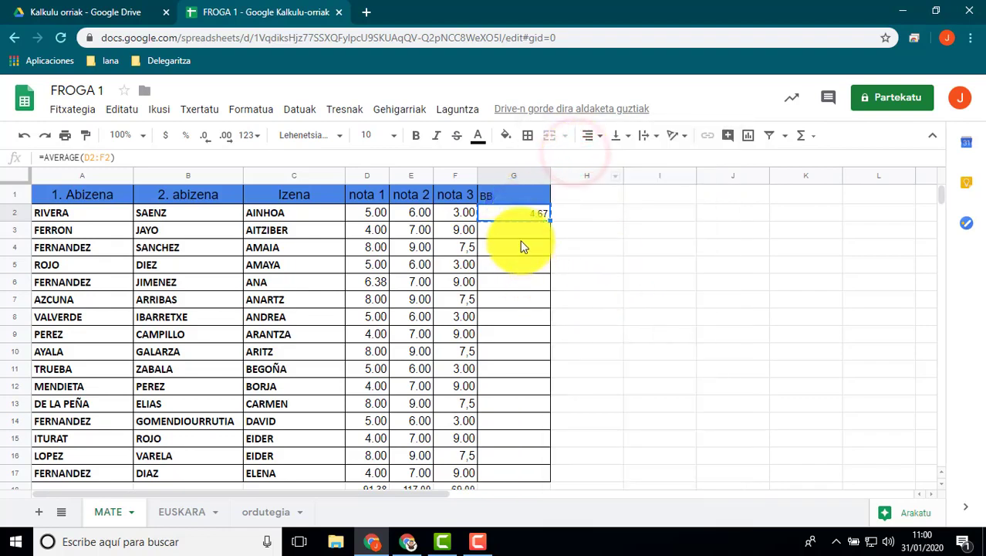
pyautogui.click(519, 230)
pyautogui.moveTo(522, 266); pyautogui.dragTo(530, 467)
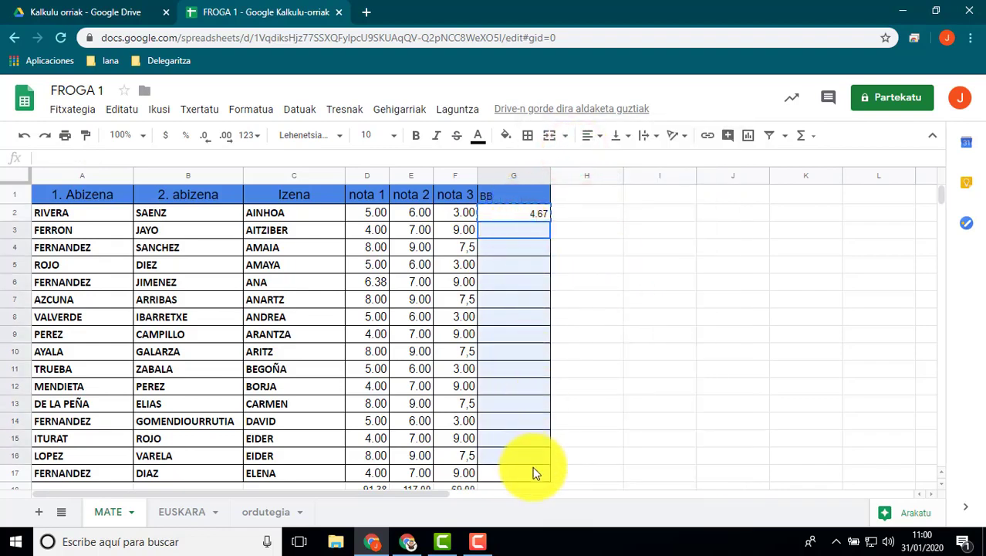
pyautogui.rightClick(506, 298)
pyautogui.click(553, 174)
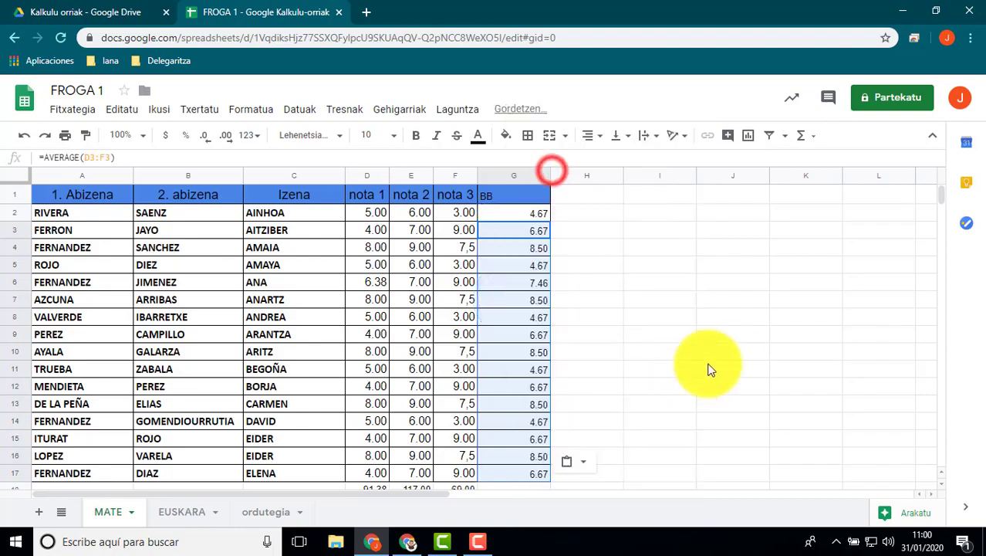
pyautogui.click(724, 358)
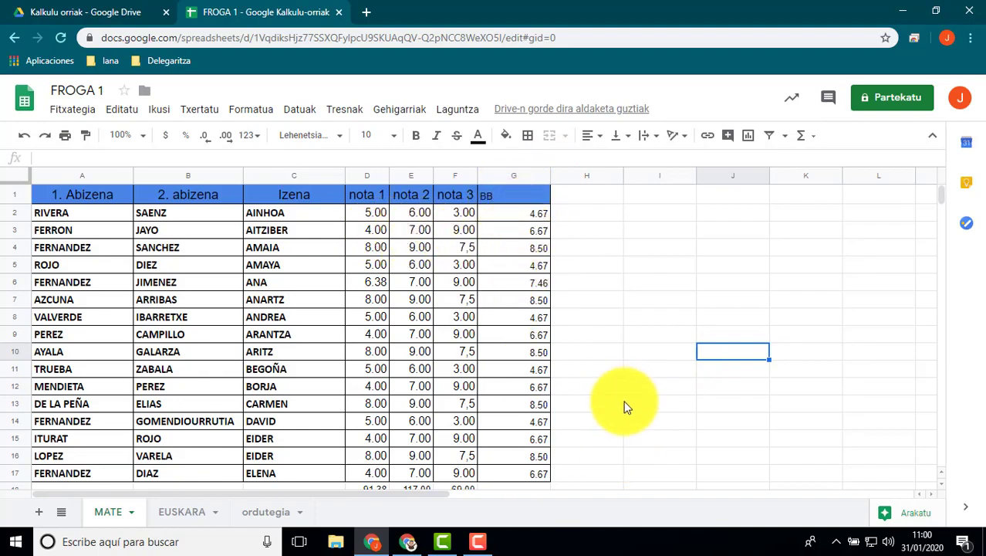
# Apply the custom number format 0.00 to the student averages in G2:G17.
pyautogui.click(536, 220)
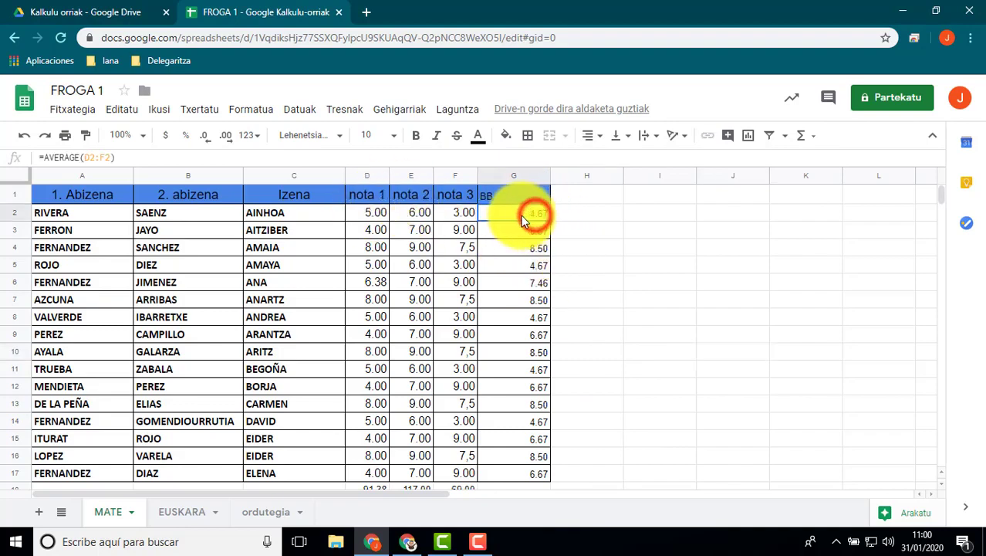
pyautogui.click(636, 252)
pyautogui.moveTo(529, 212); pyautogui.dragTo(530, 473)
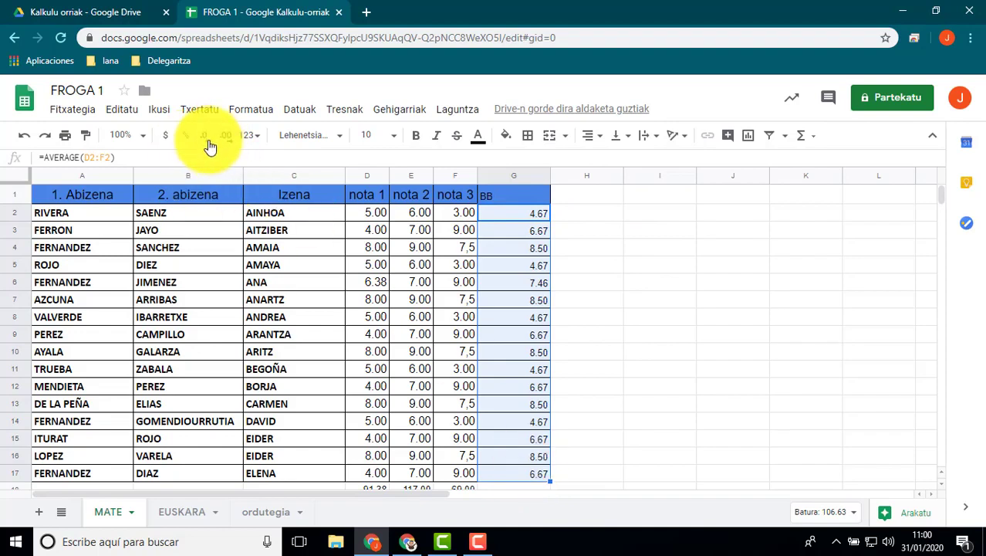
pyautogui.click(253, 111)
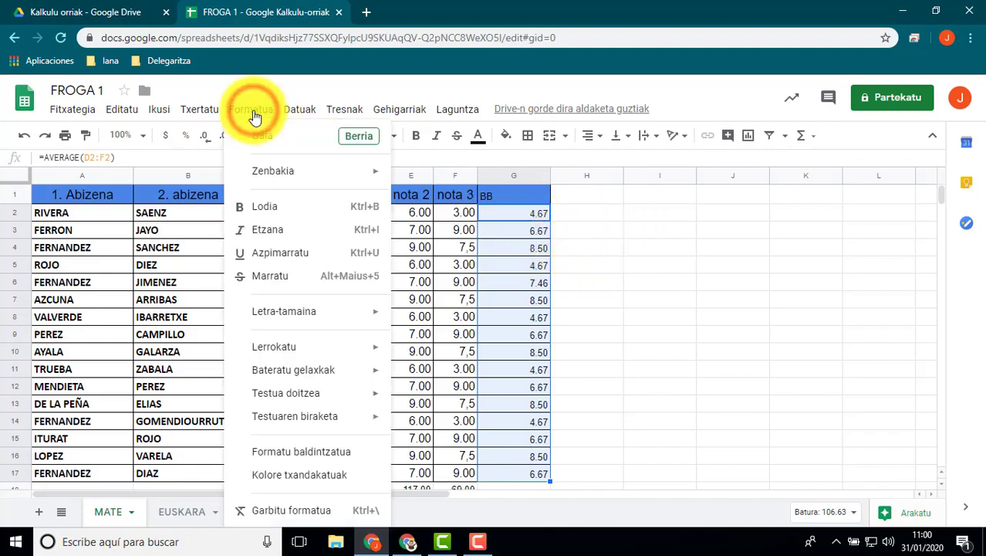
pyautogui.moveTo(280, 174)
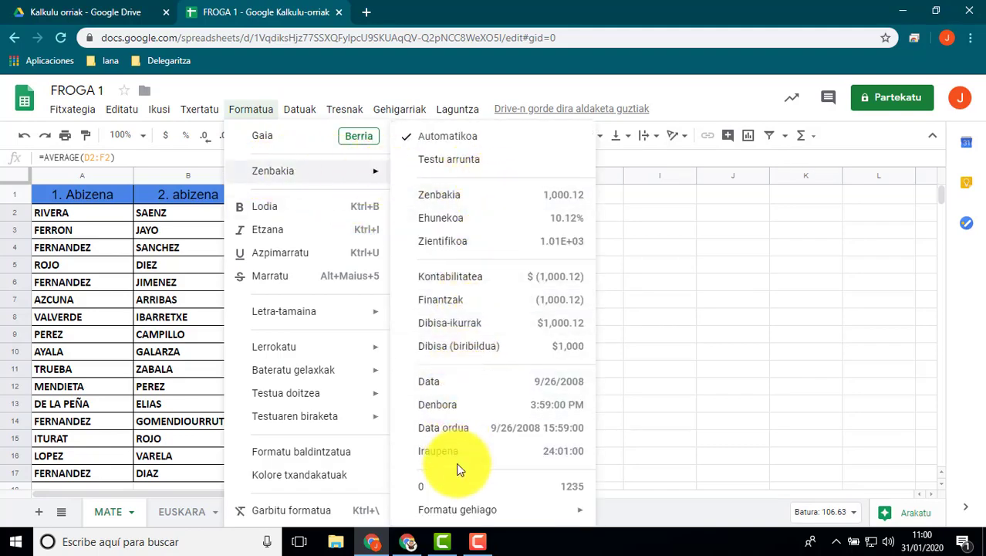
pyautogui.moveTo(472, 515)
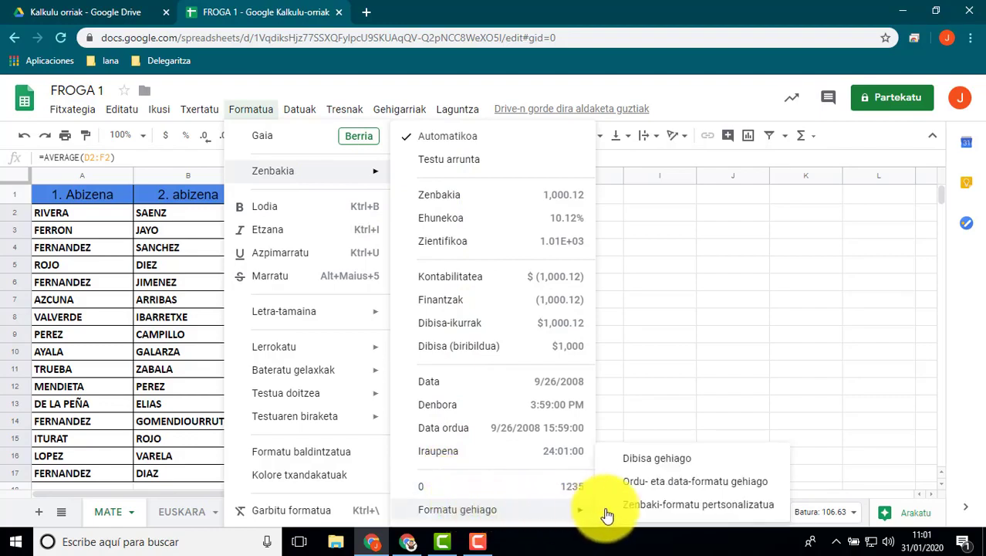
pyautogui.click(676, 508)
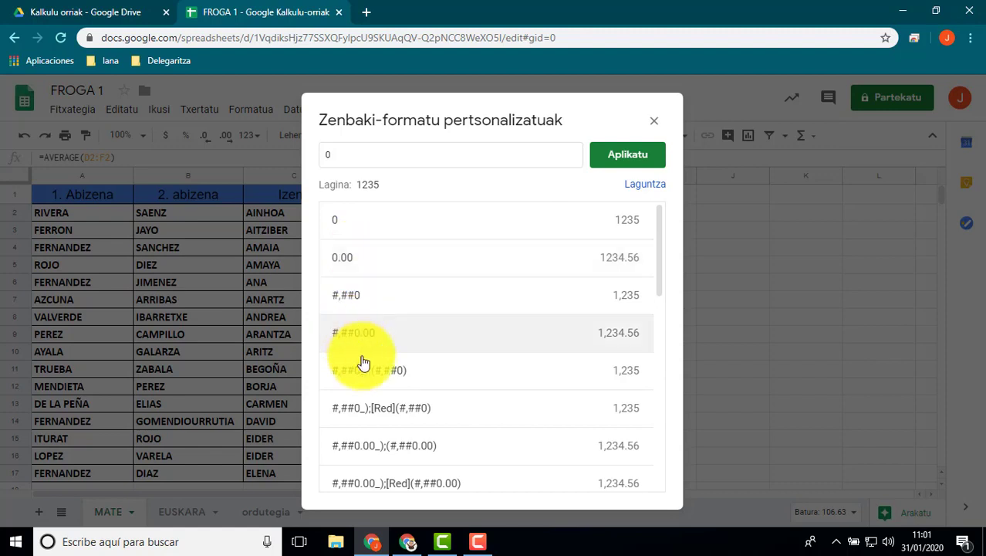
pyautogui.scroll(-2, 427, 442)
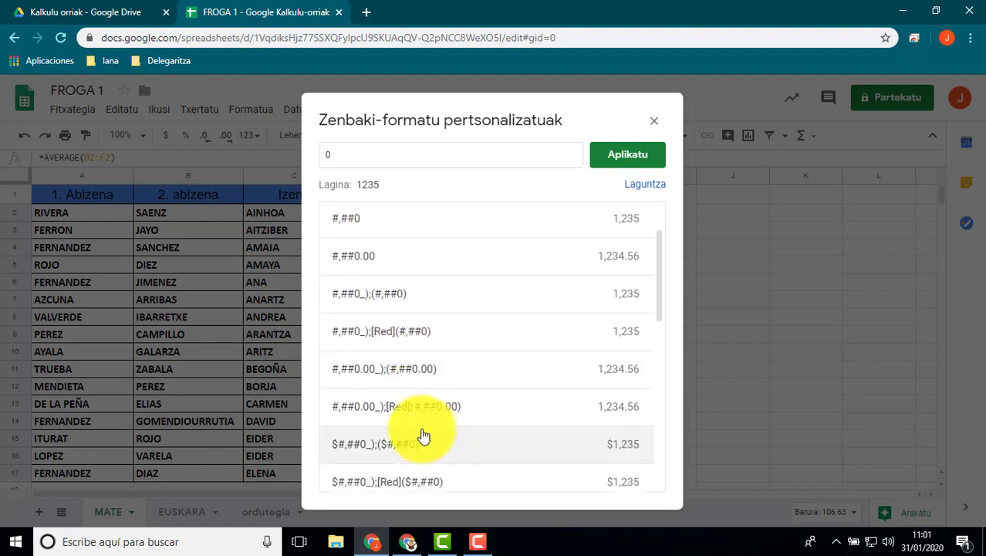
pyautogui.scroll(2, 414, 425)
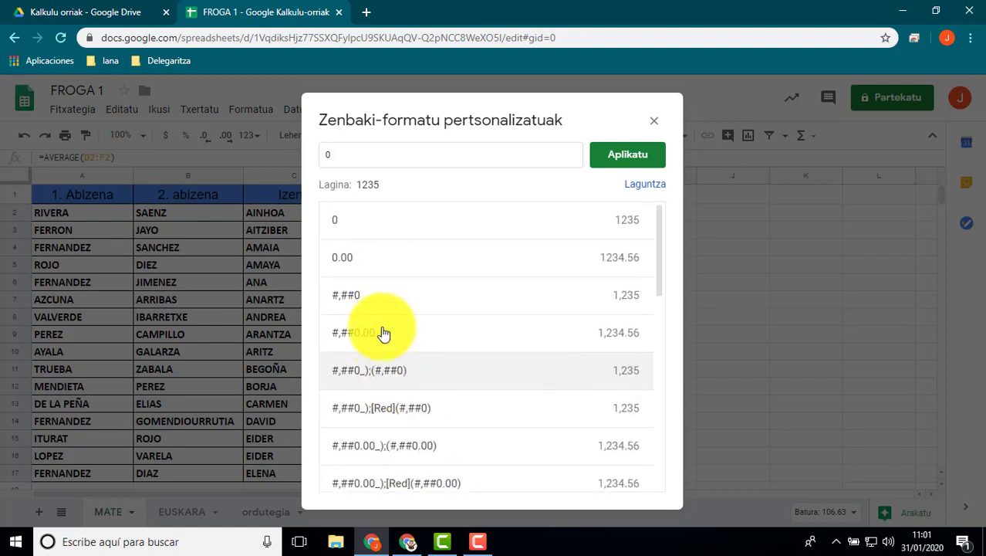
pyautogui.click(351, 260)
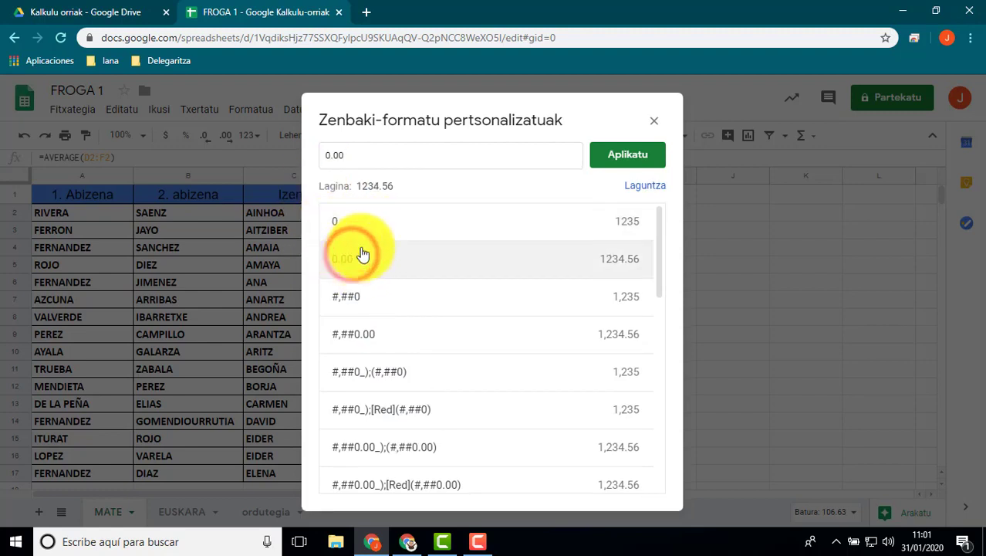
pyautogui.click(629, 156)
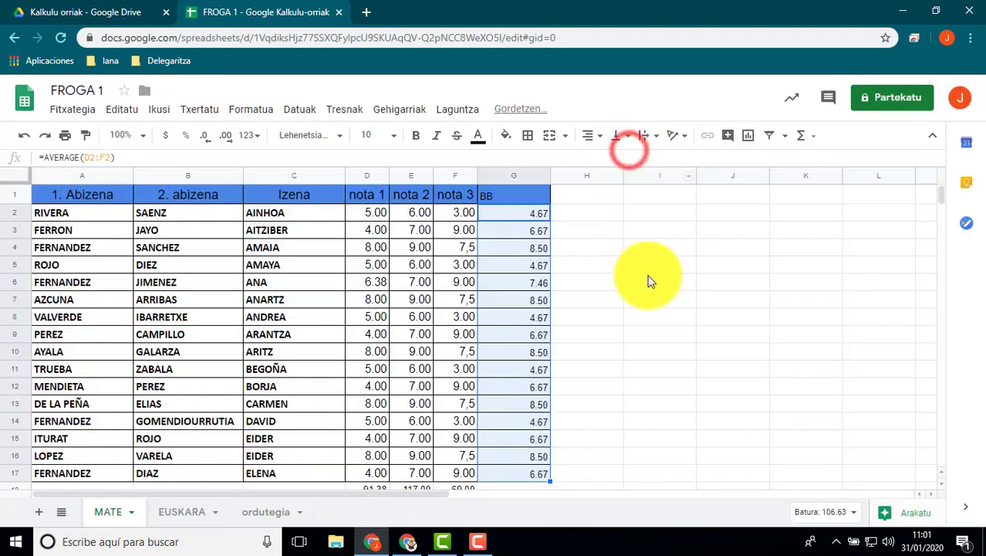
pyautogui.click(654, 297)
pyautogui.moveTo(513, 214); pyautogui.dragTo(533, 473)
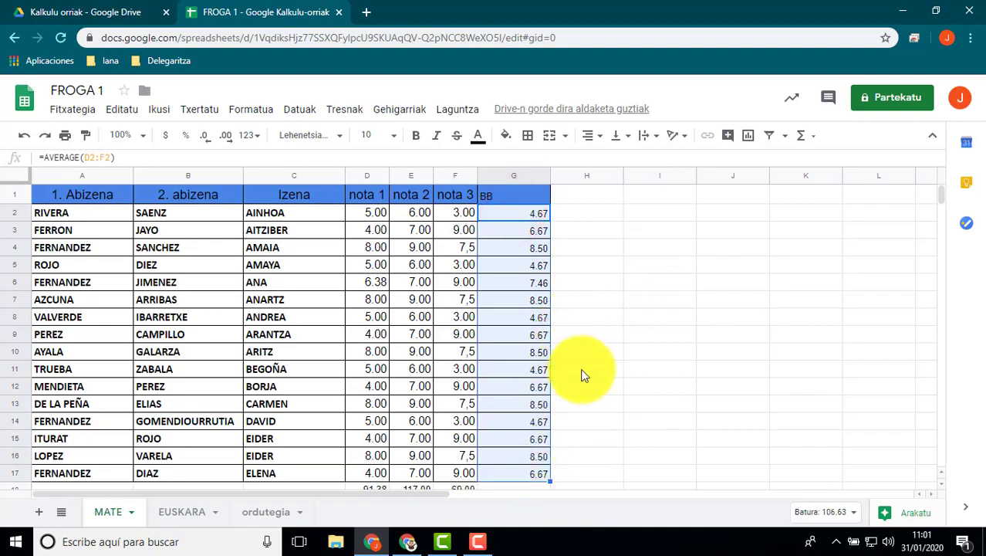
pyautogui.click(596, 406)
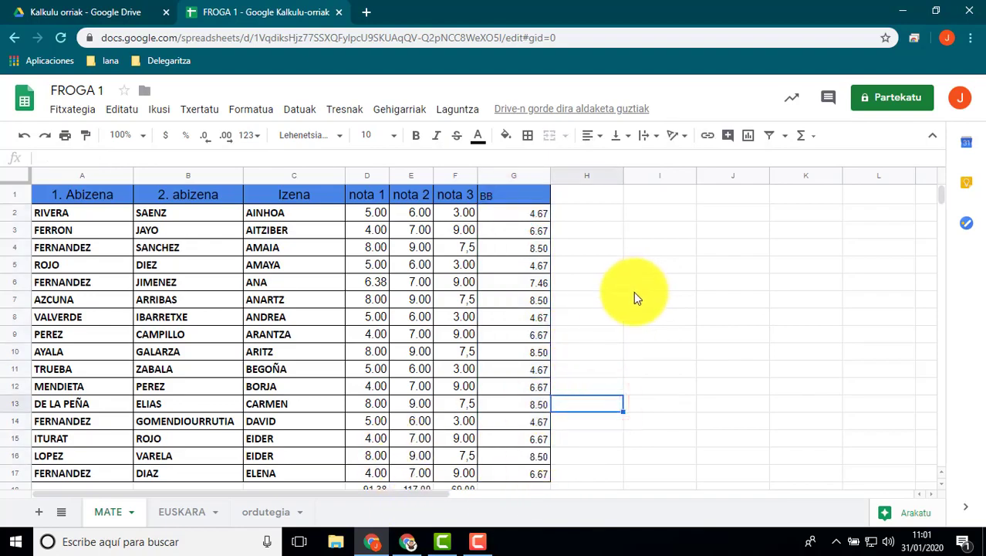
# Compare the contents of the MATE and EUSKARA sheets, and dismiss the OneDrive notification.
pyautogui.scroll(-1, 587, 309)
pyautogui.scroll(1, 202, 383)
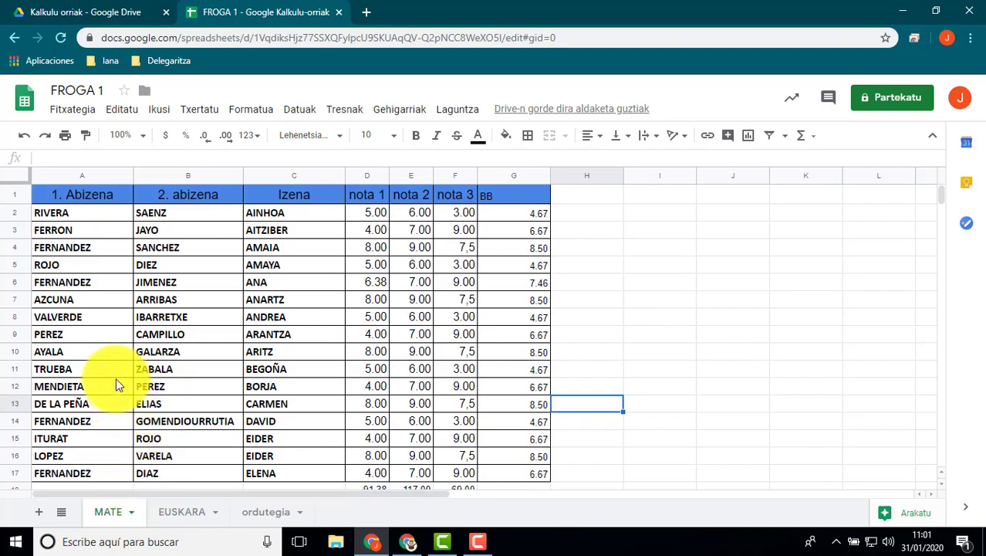
pyautogui.click(114, 515)
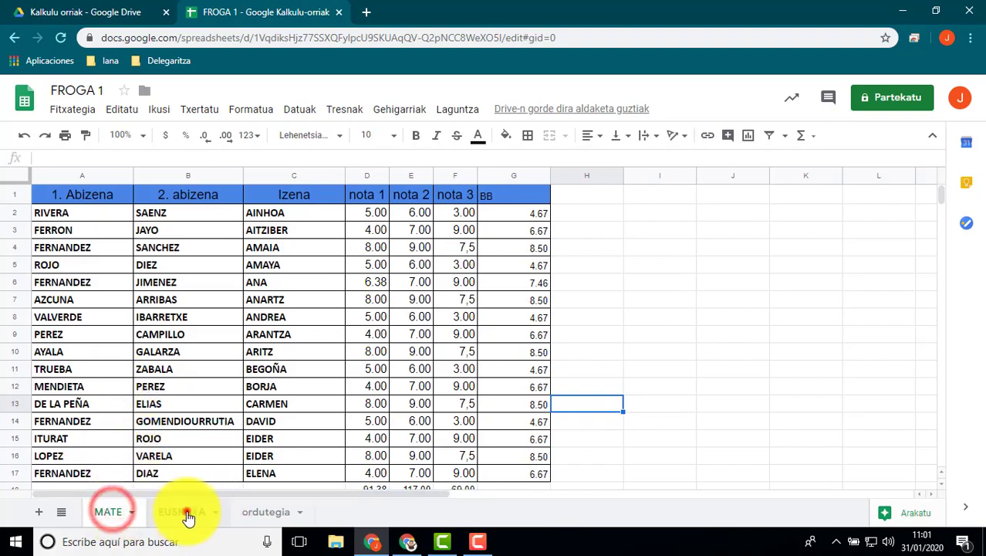
pyautogui.click(185, 512)
pyautogui.click(111, 515)
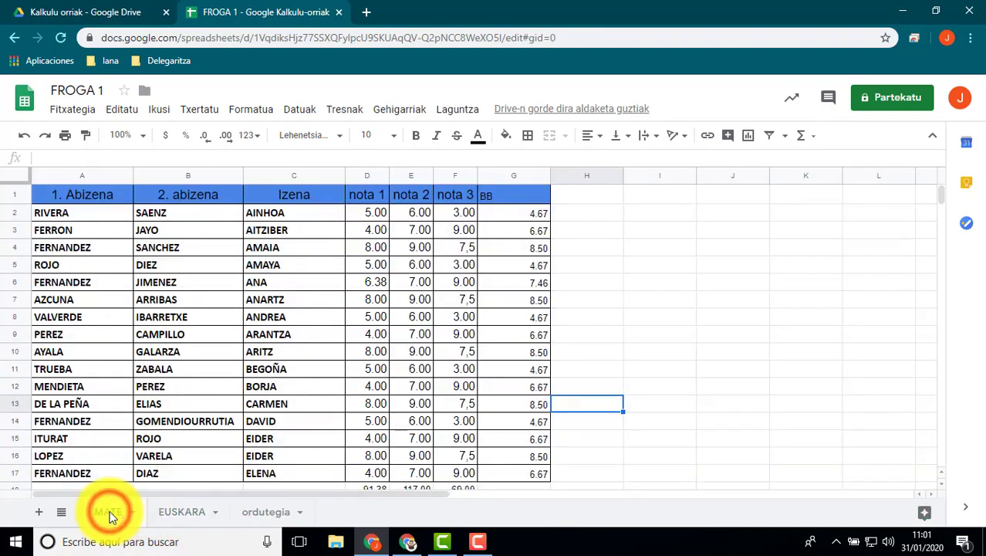
pyautogui.click(185, 513)
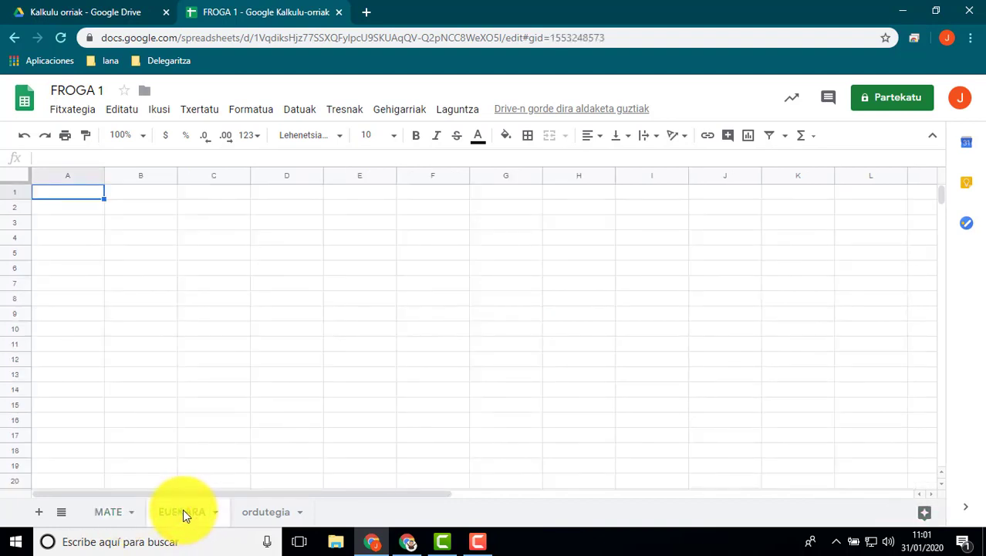
pyautogui.click(106, 512)
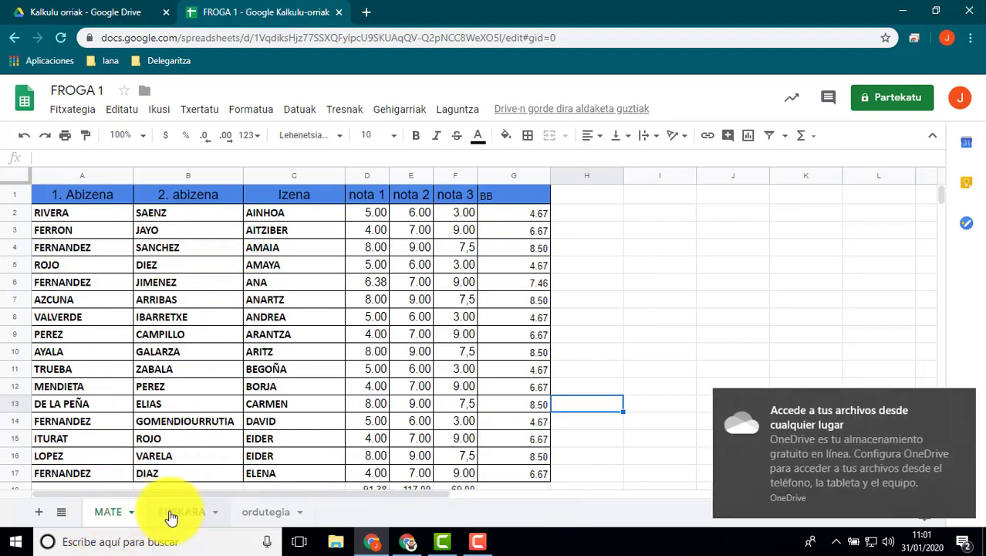
pyautogui.click(960, 399)
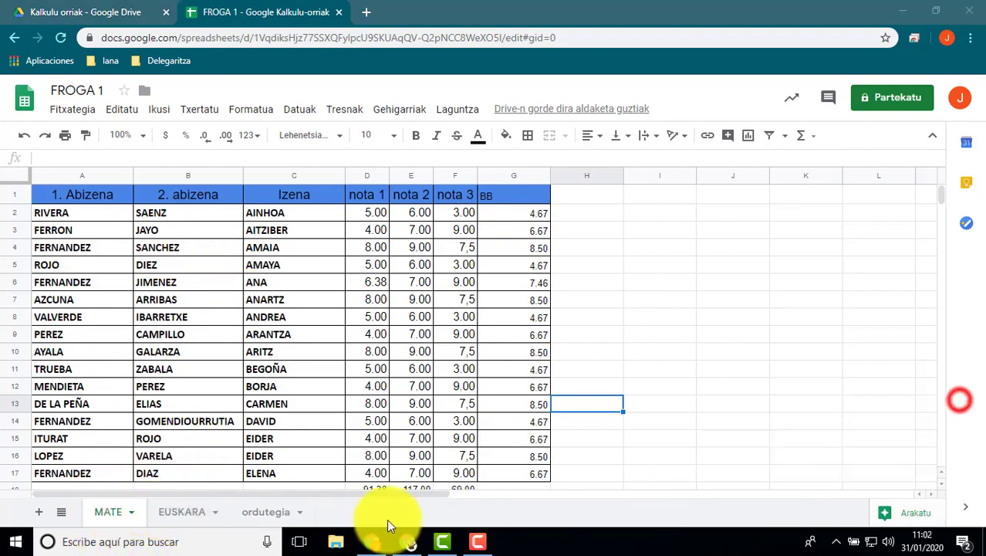
# Link cell A1 of the EUSKARA sheet to the MATE sheet with =MATE!A1, and check it against the source header.
pyautogui.click(179, 514)
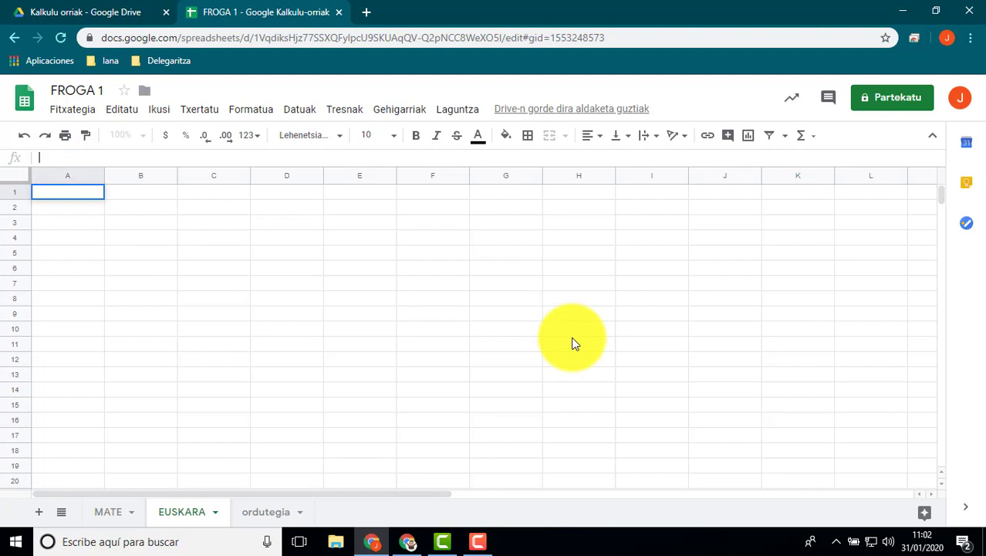
pyautogui.write('=')
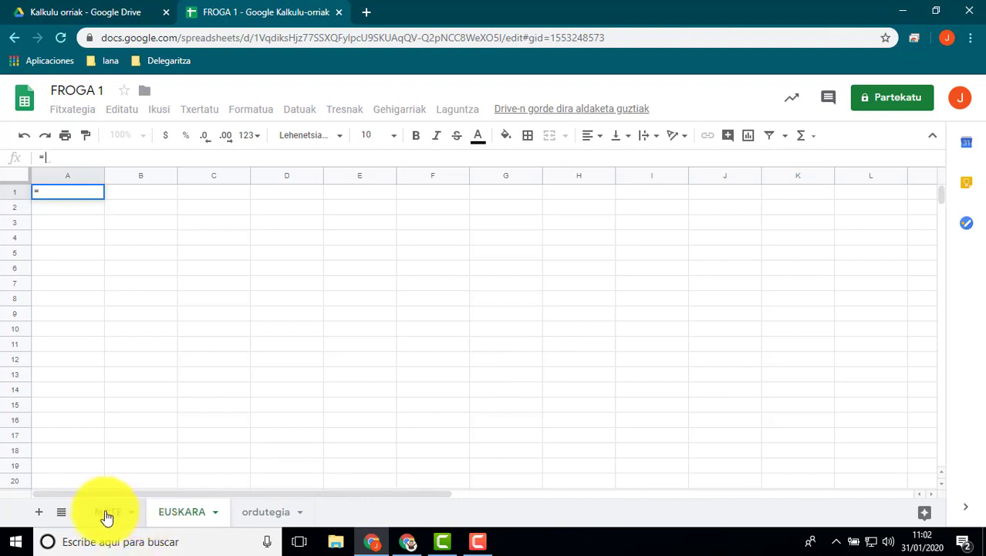
pyautogui.click(70, 155)
pyautogui.write('MA')
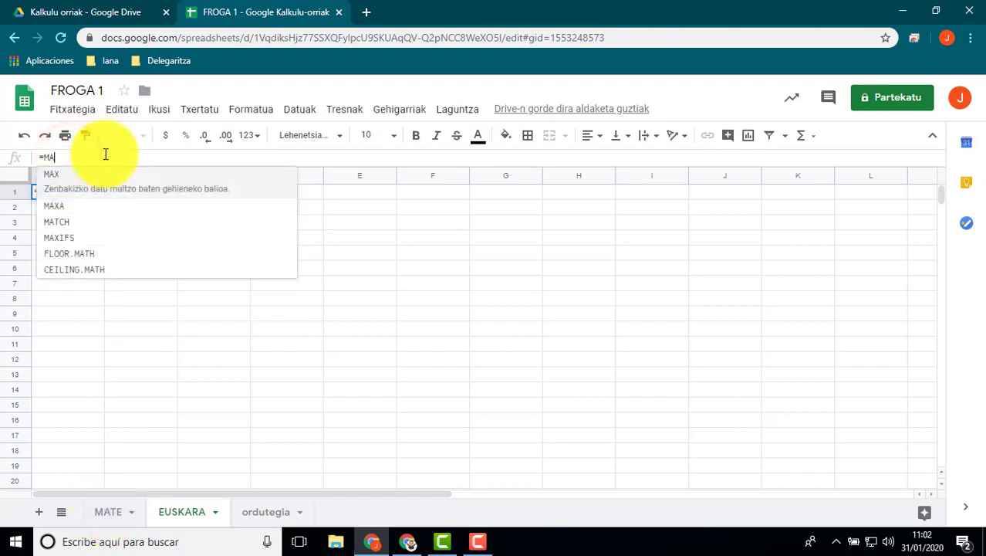
pyautogui.write('TE!A1')
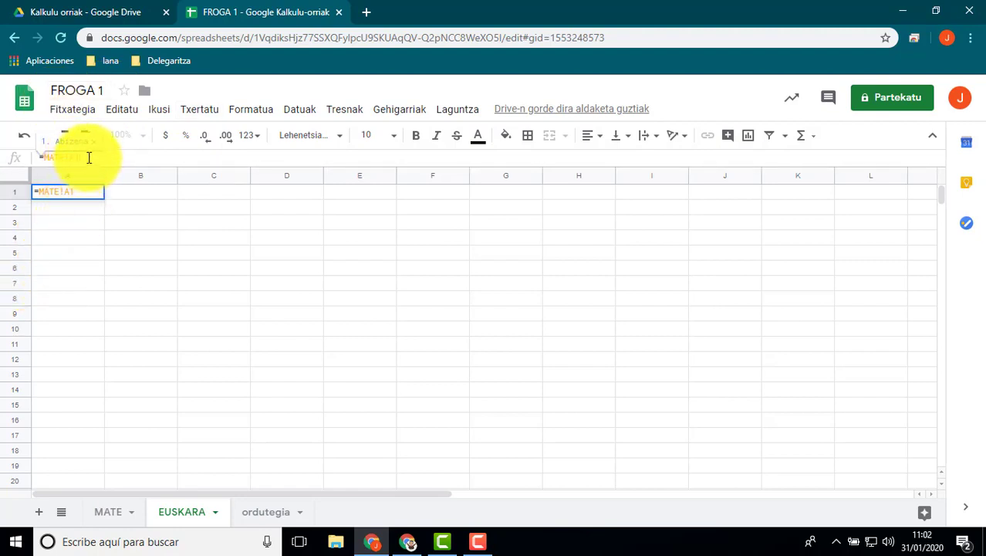
pyautogui.click(146, 271)
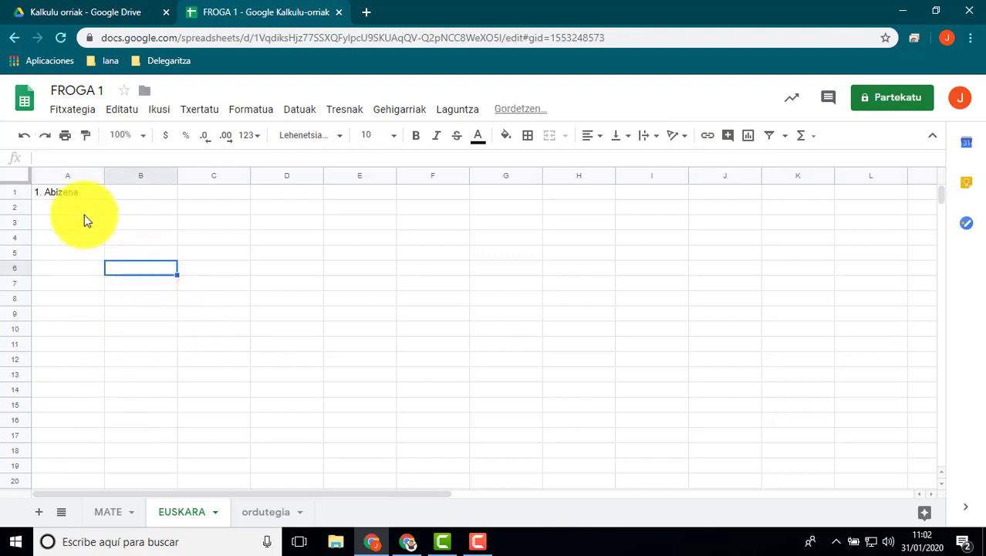
pyautogui.click(78, 193)
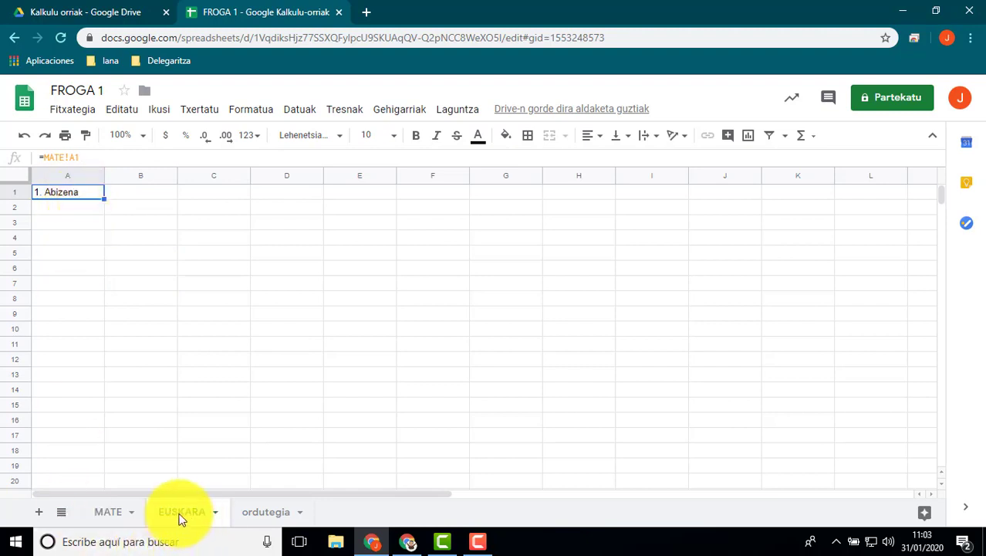
pyautogui.click(106, 513)
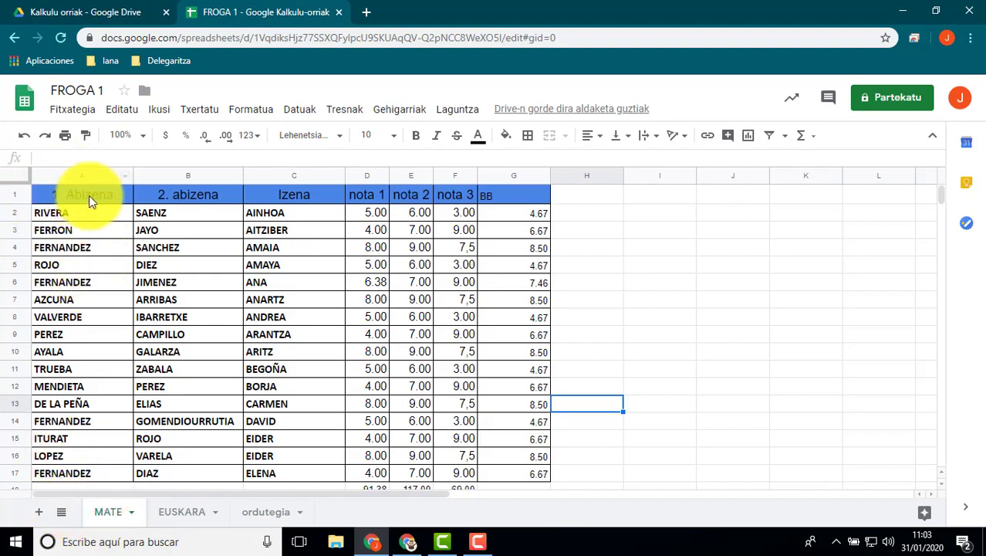
pyautogui.click(171, 515)
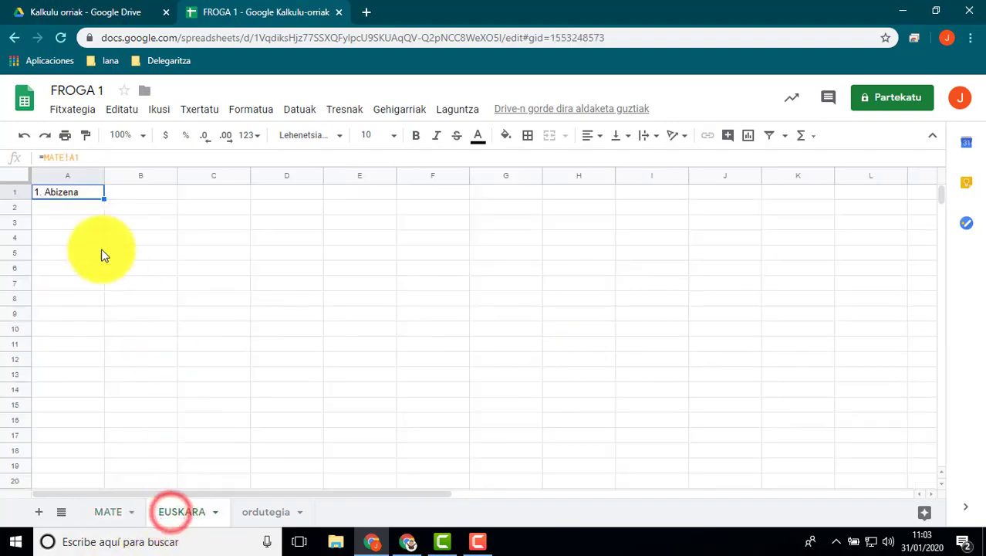
pyautogui.click(136, 266)
# Copy the A1 reference into A2:A19 of the EUSKARA sheet and compare the surnames with the MATE sheet.
pyautogui.click(77, 197)
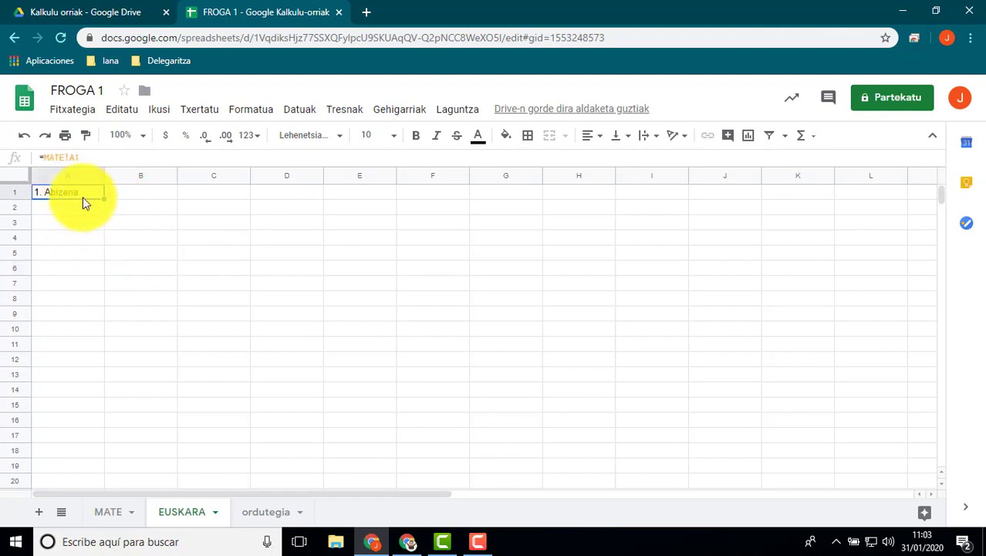
pyautogui.rightClick(82, 193)
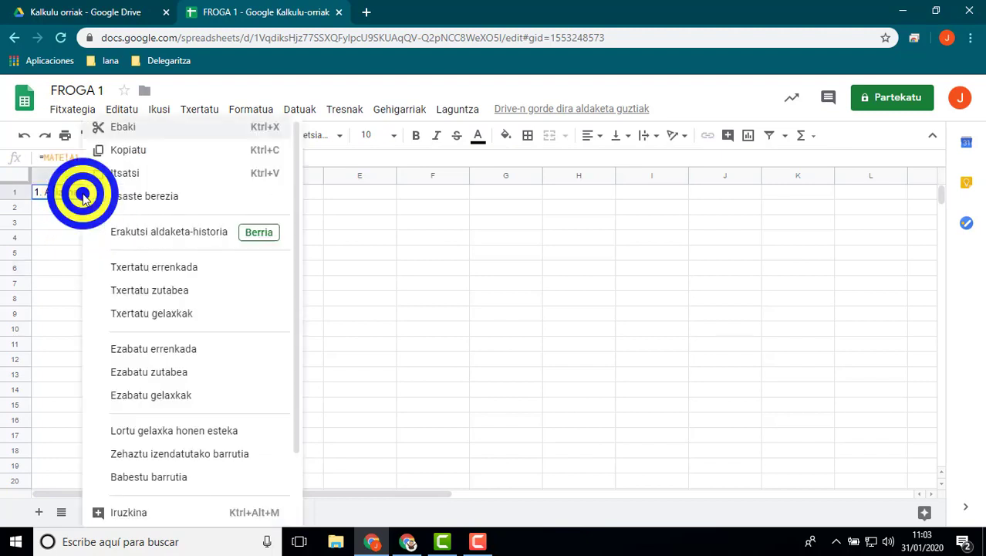
pyautogui.click(127, 155)
pyautogui.moveTo(69, 207); pyautogui.dragTo(66, 452)
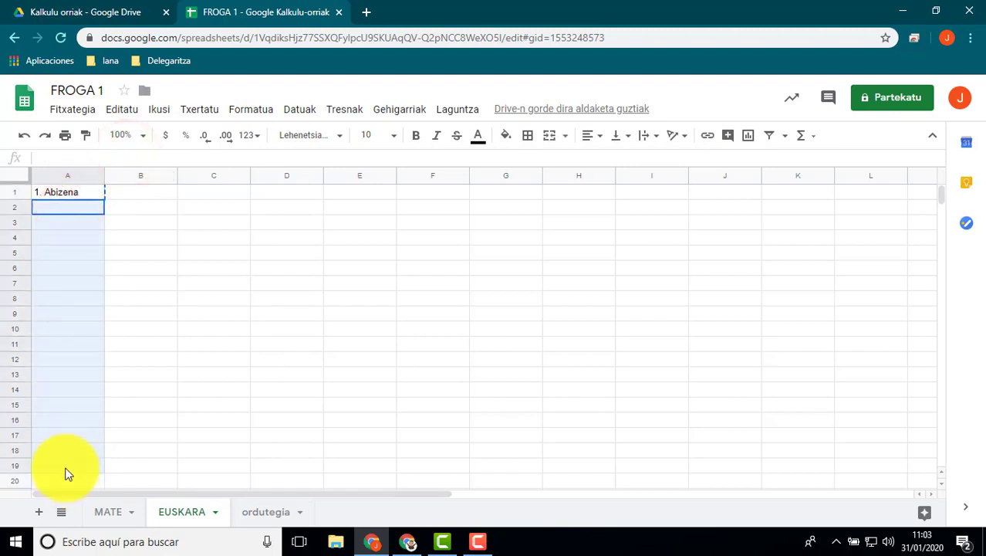
pyautogui.rightClick(70, 312)
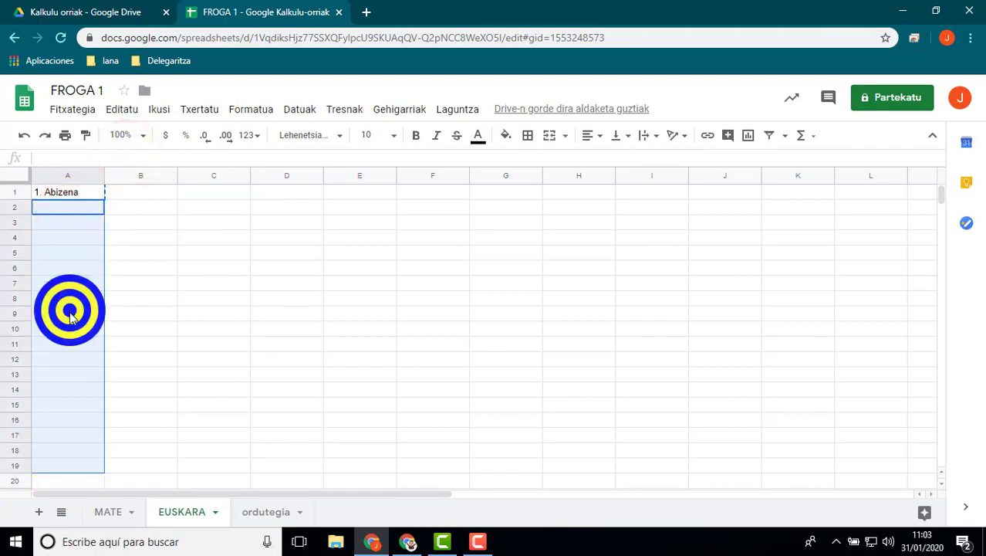
pyautogui.click(116, 174)
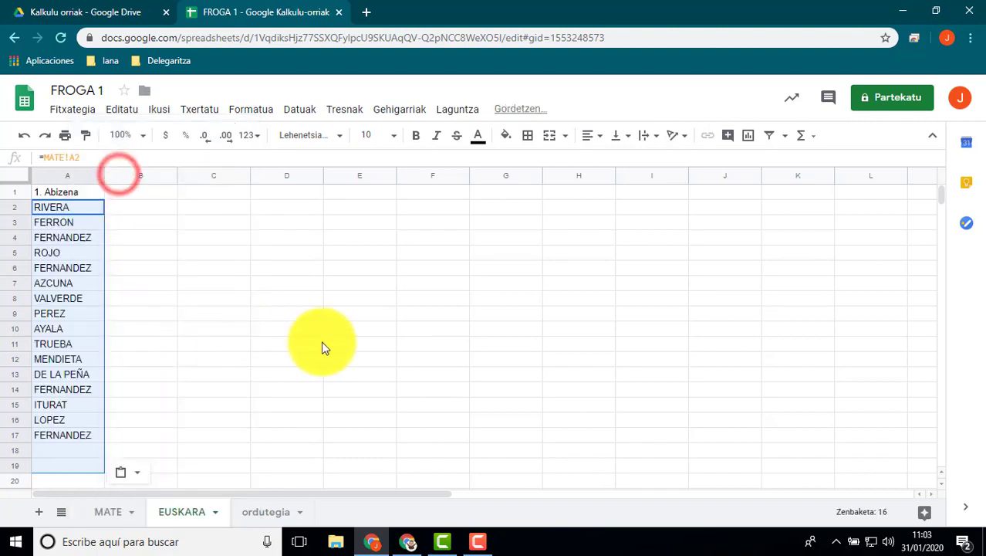
pyautogui.click(320, 342)
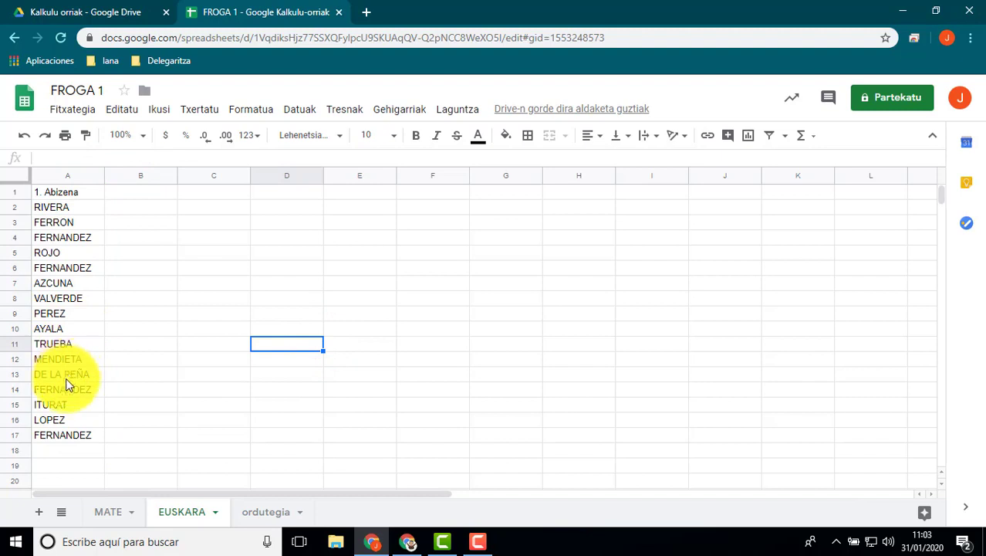
pyautogui.click(106, 513)
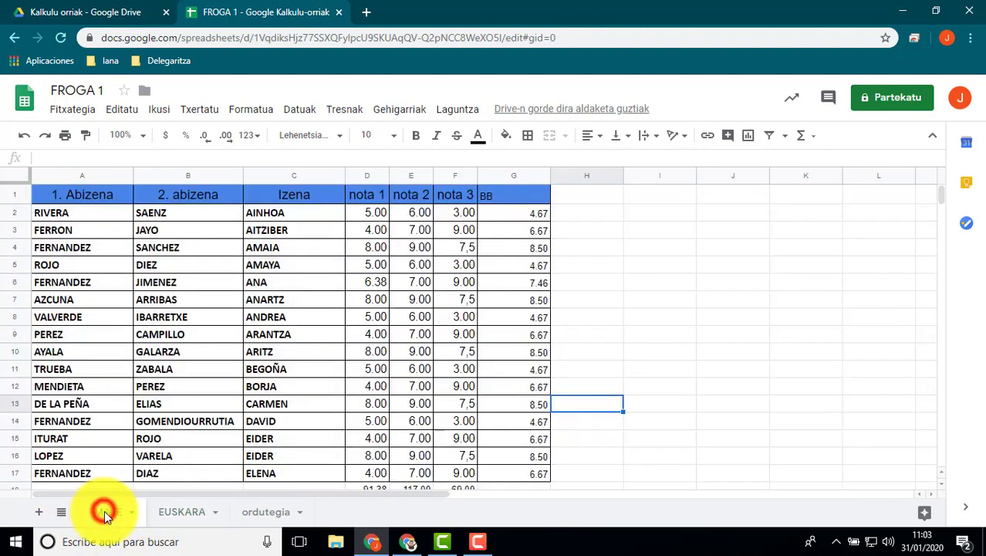
pyautogui.click(176, 513)
# Copy the A1 reference across into B1:F17 of the EUSKARA sheet to link the remaining student and grade columns.
pyautogui.click(77, 192)
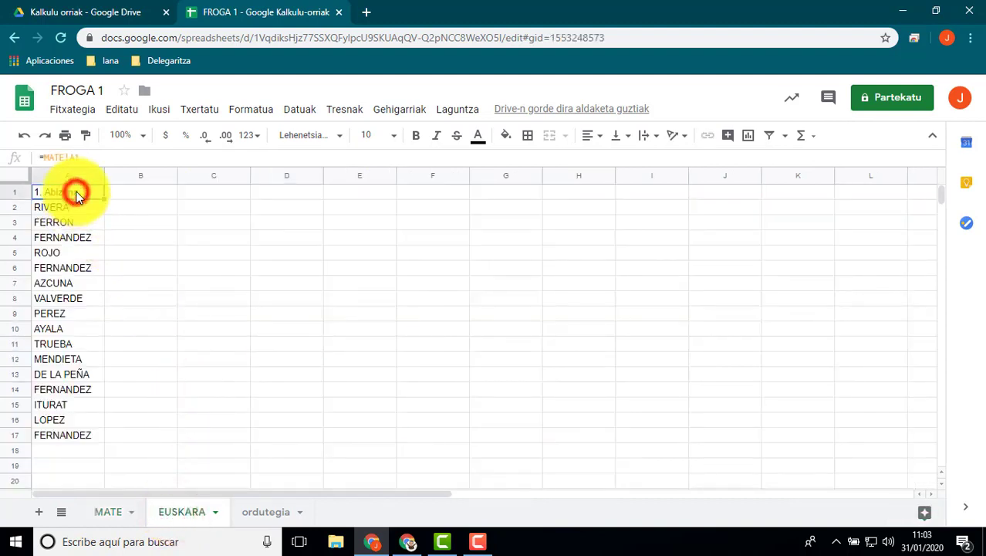
pyautogui.rightClick(77, 192)
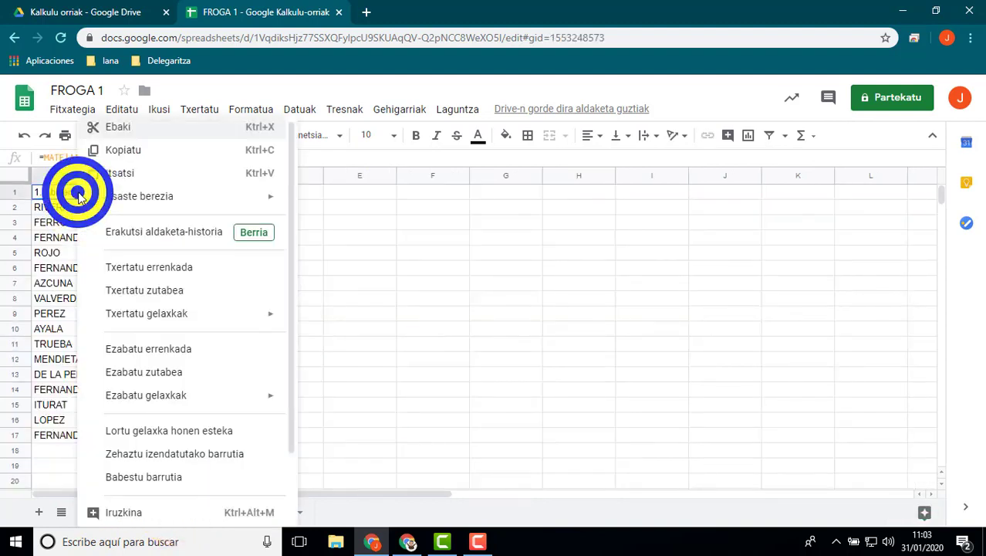
pyautogui.click(133, 149)
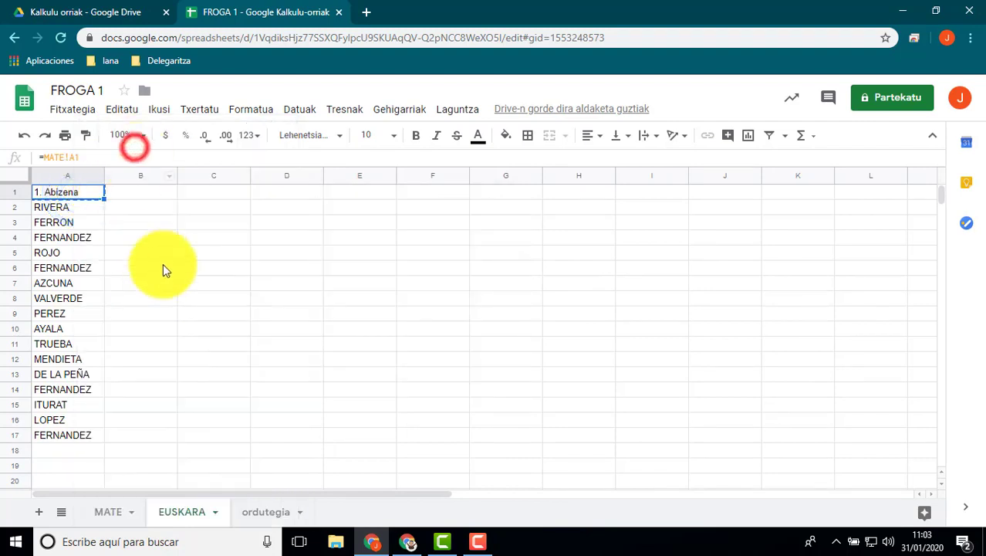
pyautogui.moveTo(141, 193); pyautogui.dragTo(422, 440)
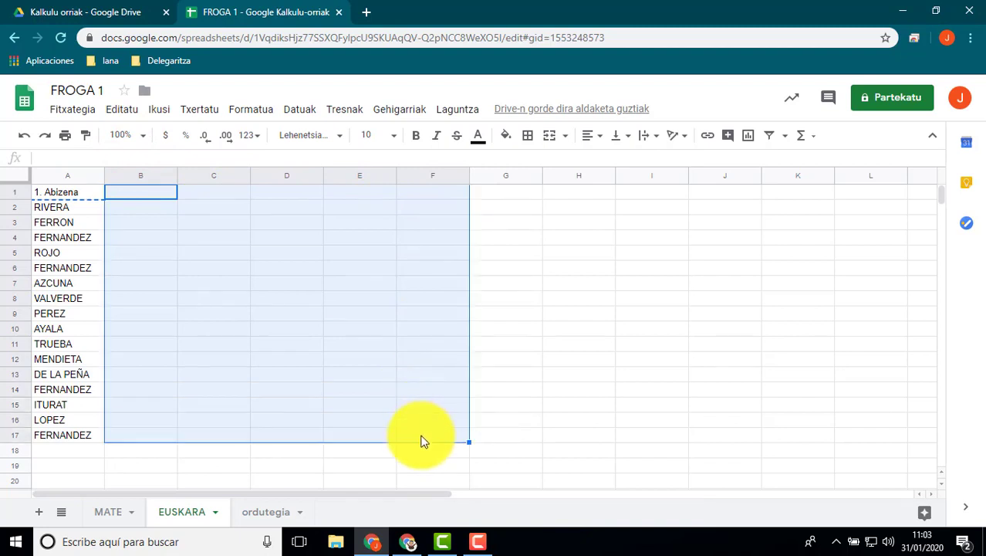
pyautogui.rightClick(144, 196)
pyautogui.click(186, 171)
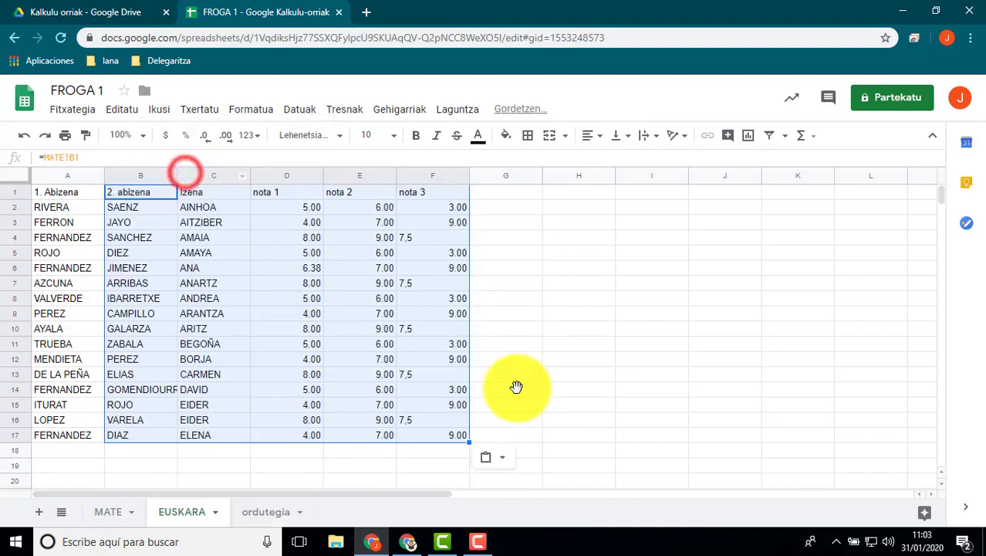
pyautogui.click(610, 359)
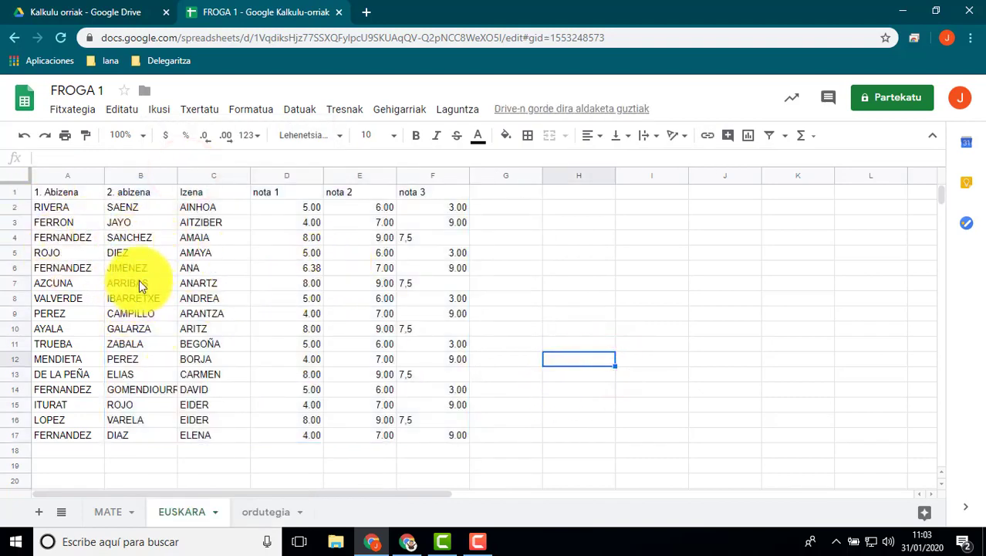
# Clear the linked grades in D2:F17 of the EUSKARA sheet, keeping the nota headers.
pyautogui.moveTo(290, 210); pyautogui.dragTo(449, 438)
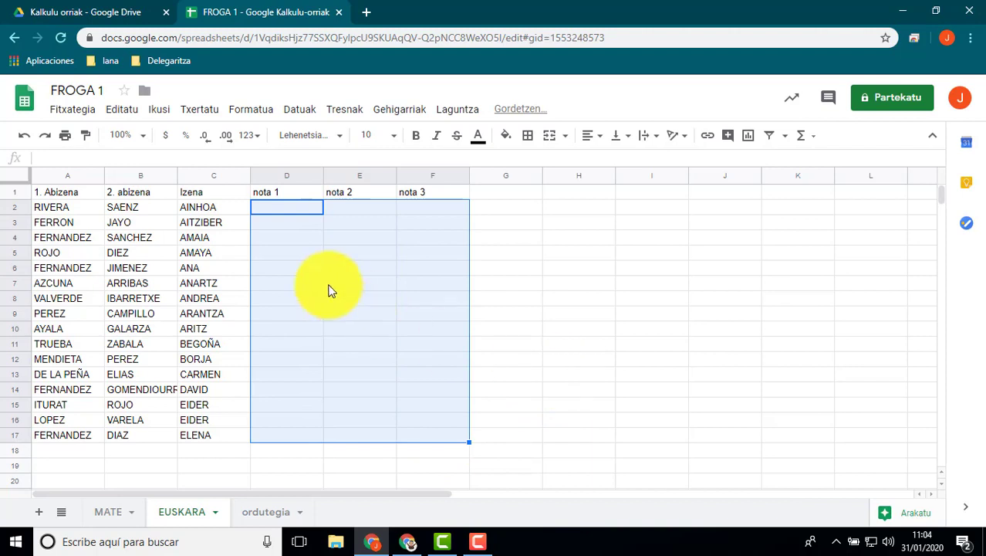
pyautogui.click(286, 223)
pyautogui.click(519, 302)
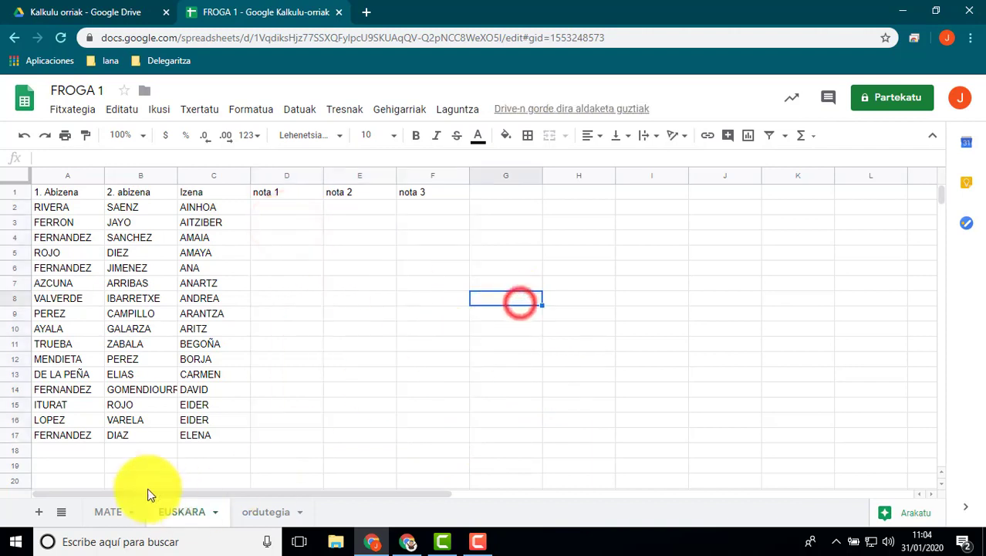
# Replace the first student's first surname in cell A2 of the MATE sheet and check the linked cell in EUSKARA.
pyautogui.click(173, 515)
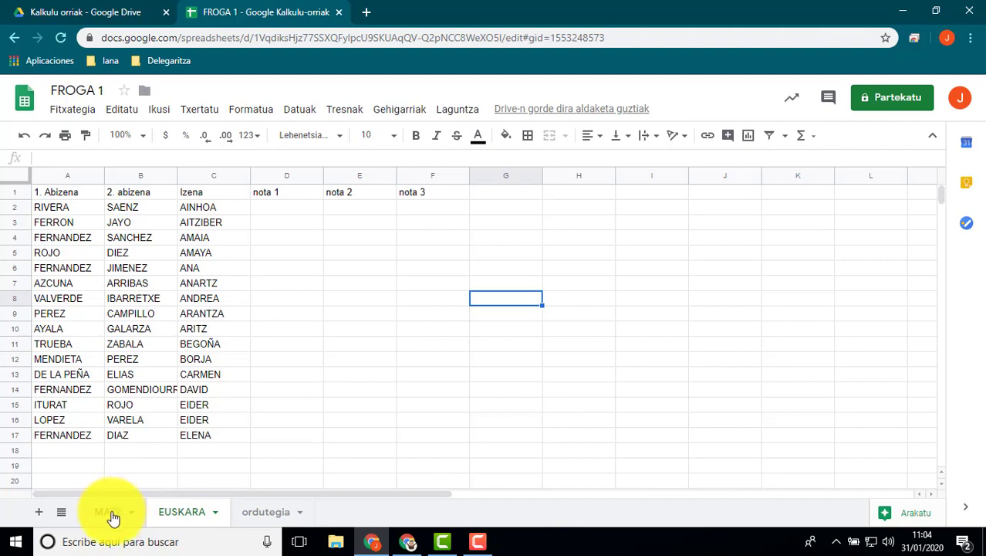
pyautogui.click(112, 515)
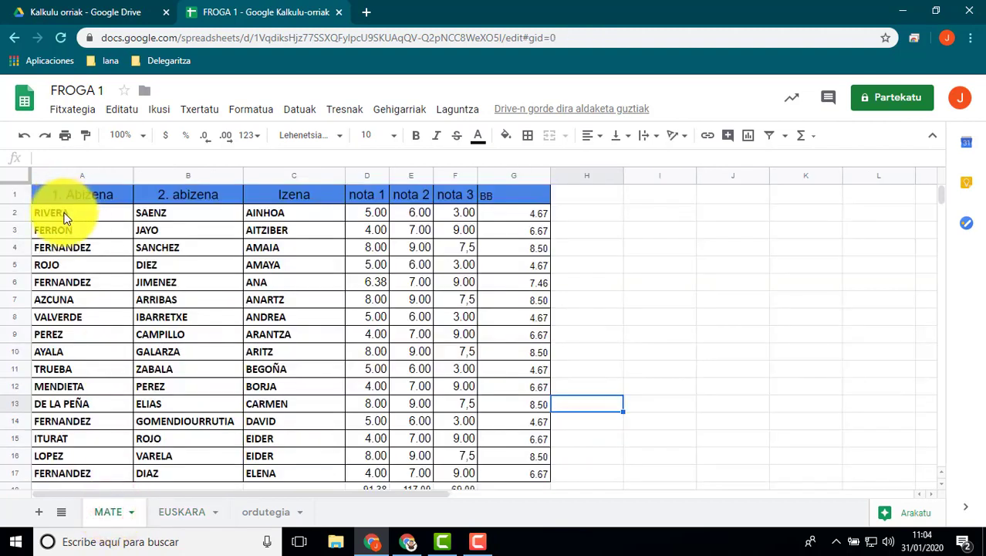
pyautogui.click(63, 216)
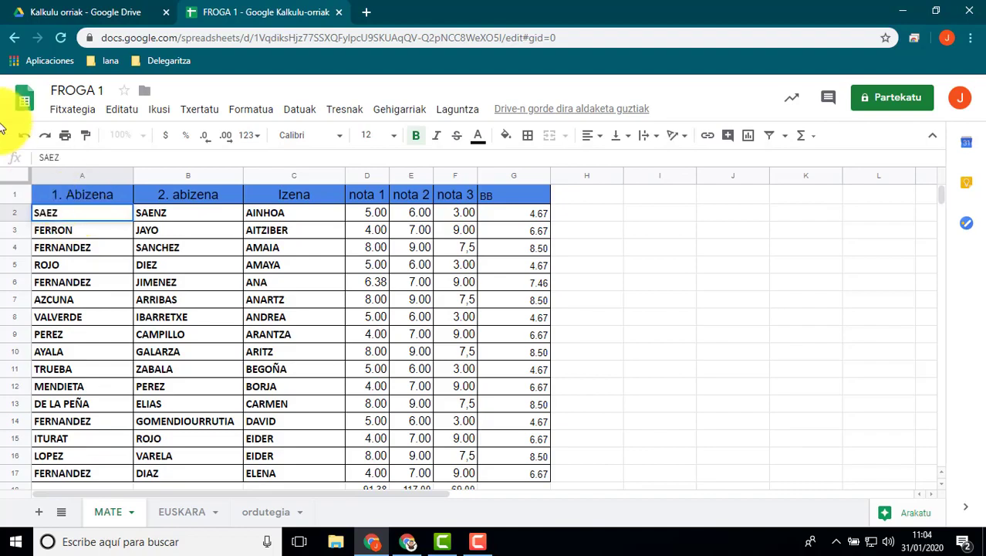
pyautogui.click(79, 226)
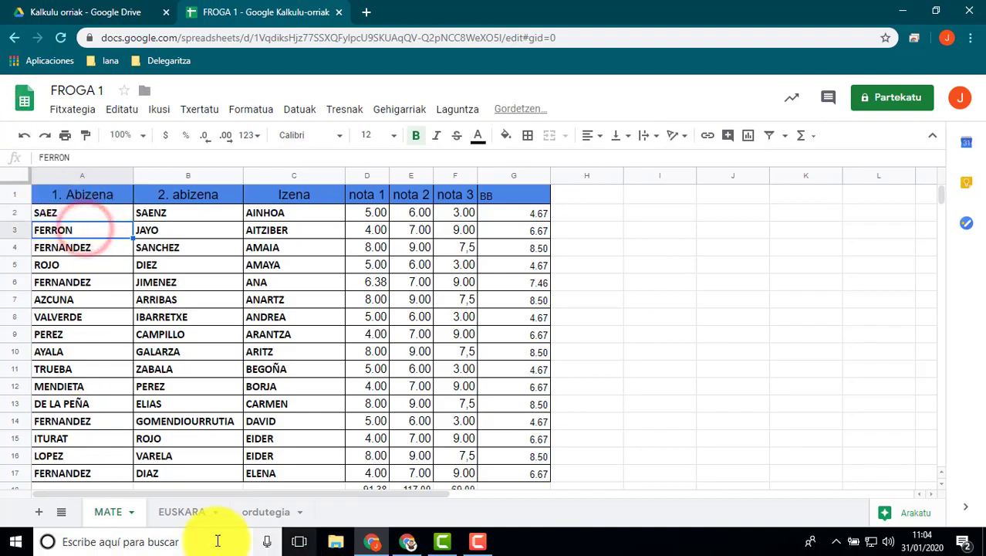
pyautogui.click(186, 512)
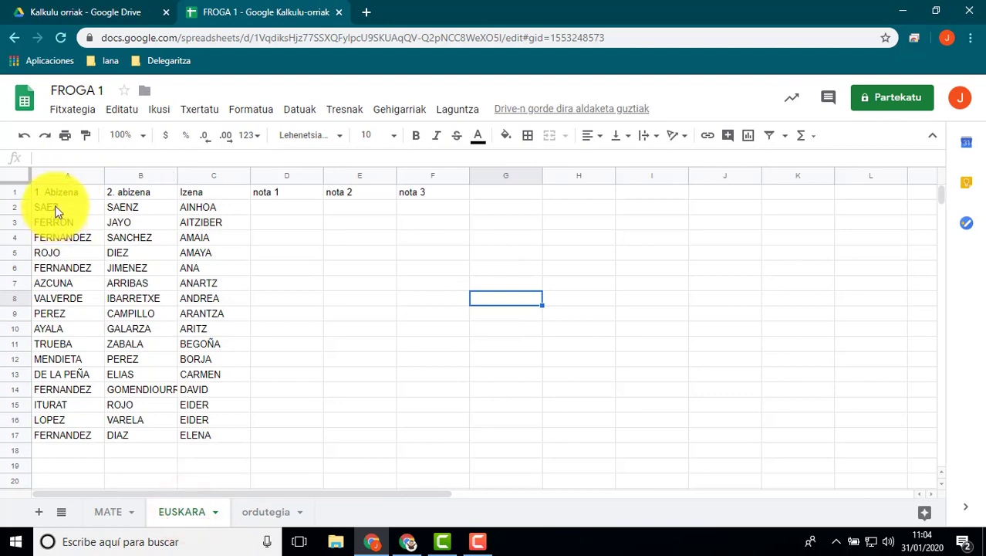
pyautogui.click(112, 513)
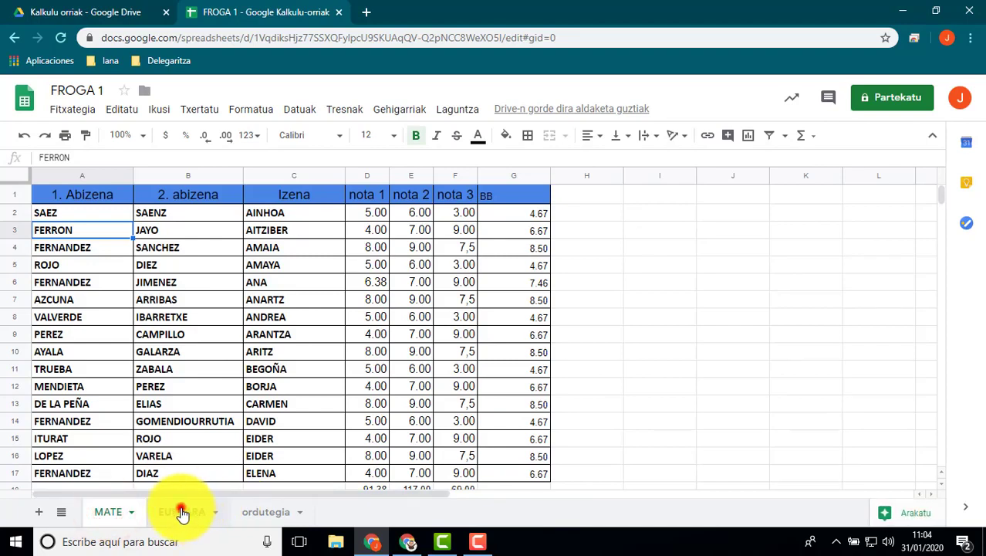
pyautogui.click(182, 513)
# Overwrite the linked formula in A3 of the EUSKARA sheet with a surname as plain text, and compare it with MATE.
pyautogui.click(55, 223)
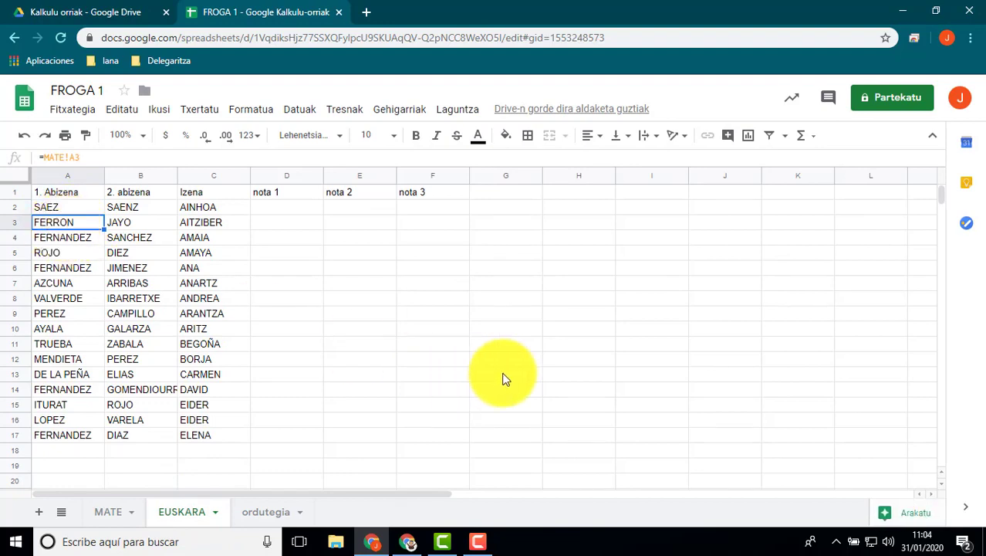
pyautogui.write('DIEZ')
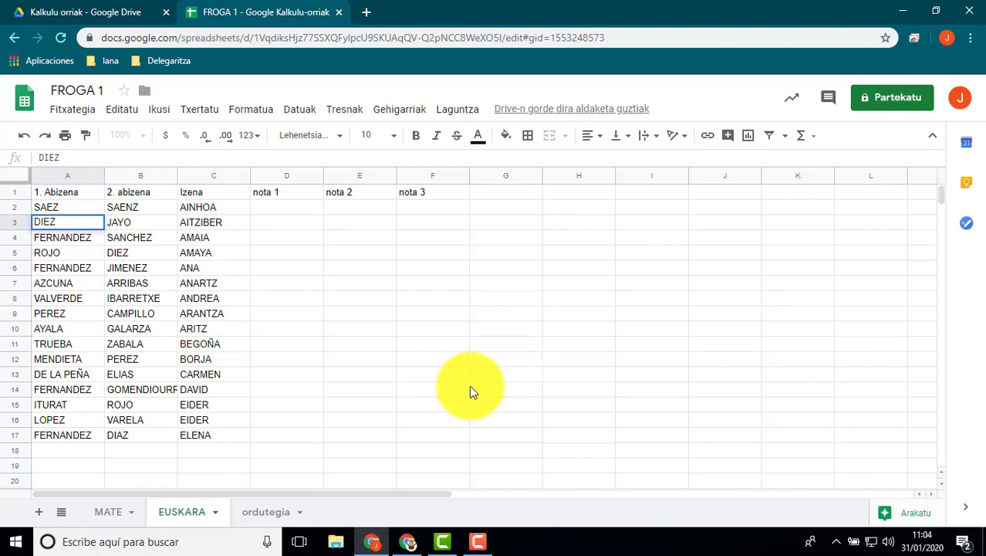
pyautogui.click(458, 358)
pyautogui.click(60, 221)
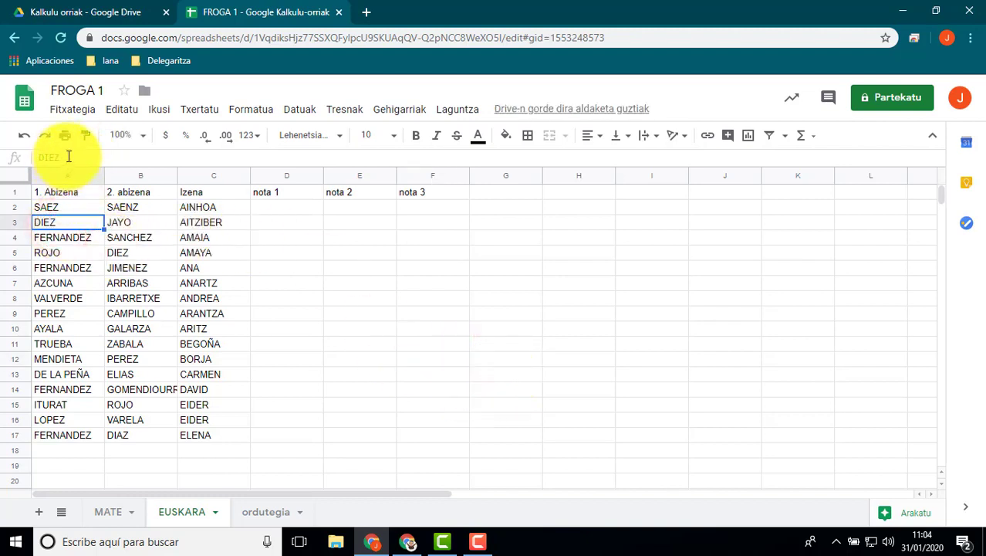
pyautogui.click(110, 513)
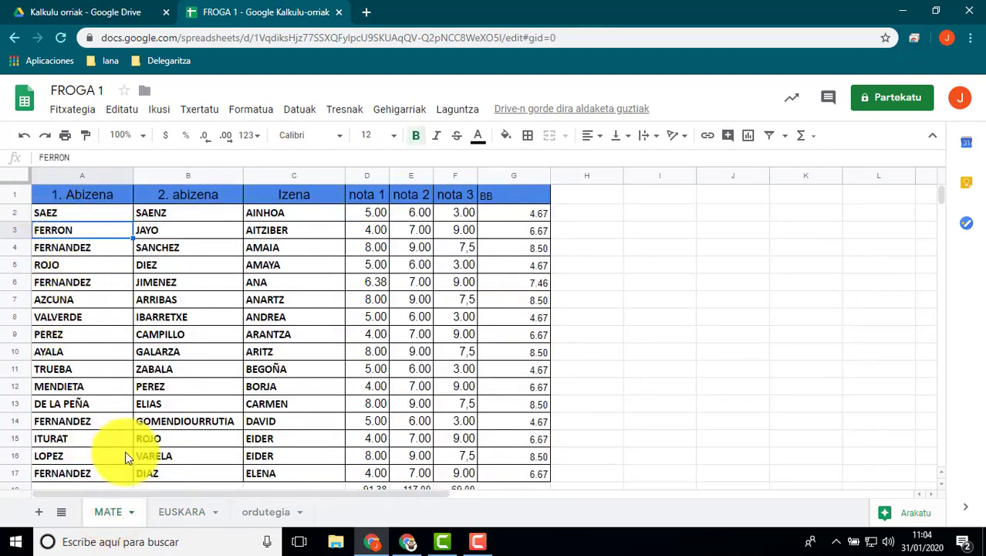
pyautogui.click(178, 512)
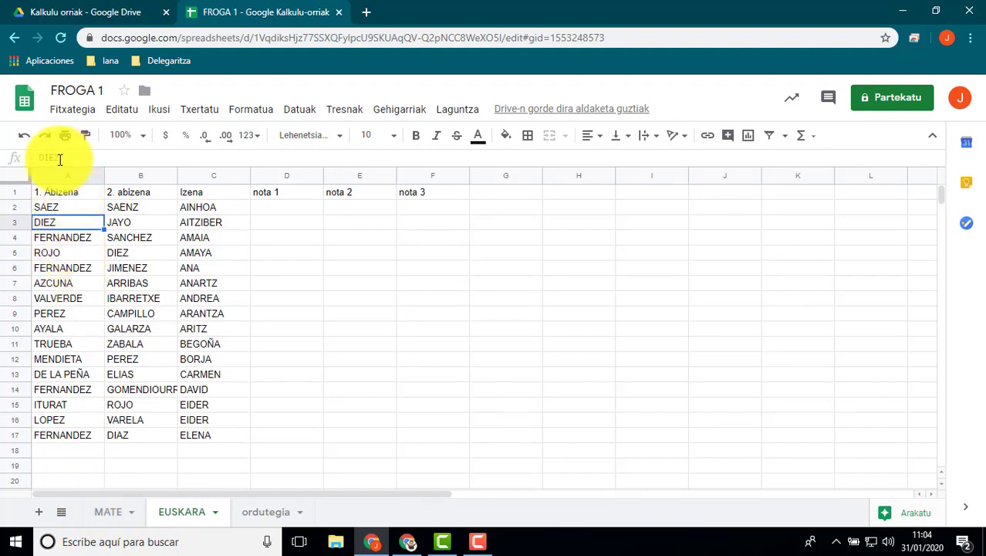
# Restore the MATE reference in A3 of the EUSKARA sheet by copying the linked formula from A2.
pyautogui.click(60, 209)
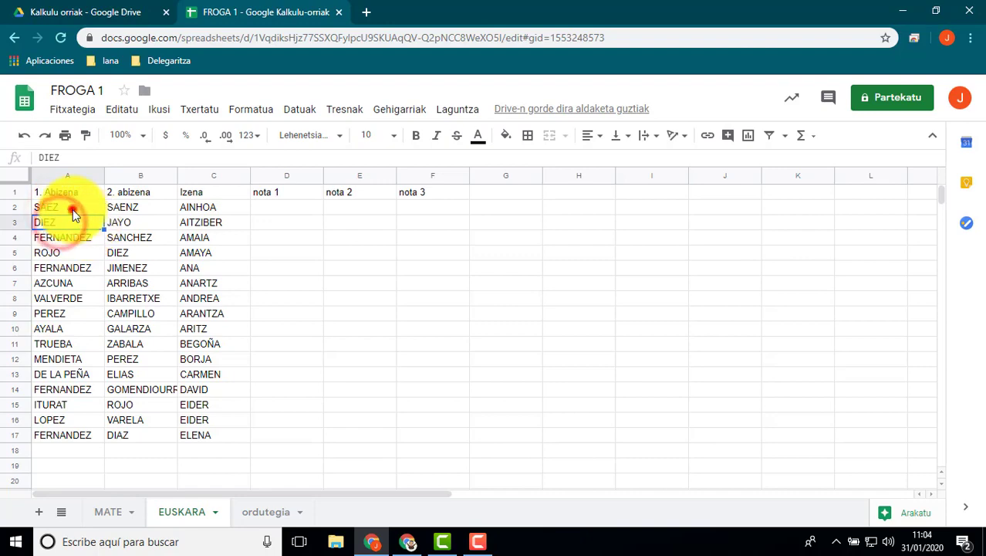
pyautogui.rightClick(69, 207)
pyautogui.click(116, 150)
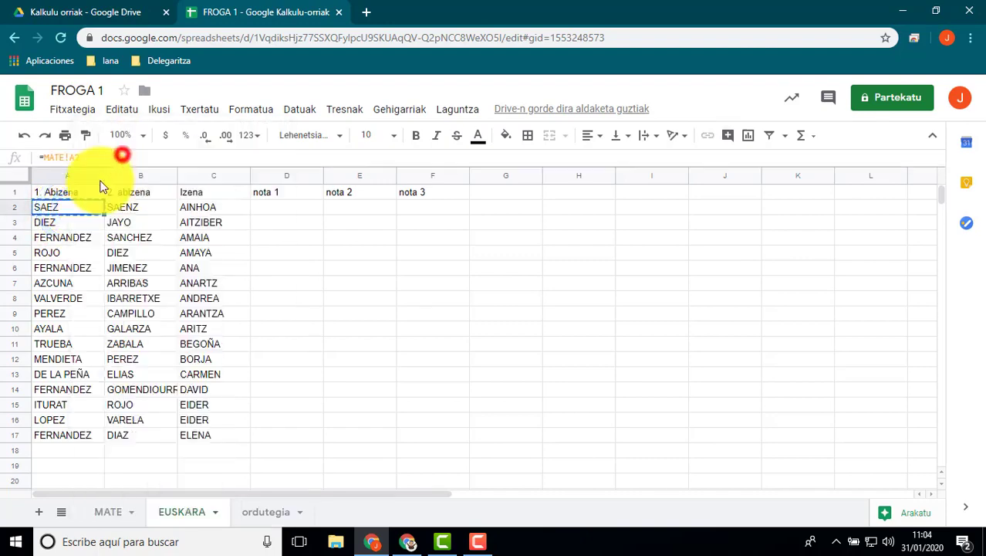
pyautogui.click(63, 224)
pyautogui.rightClick(63, 224)
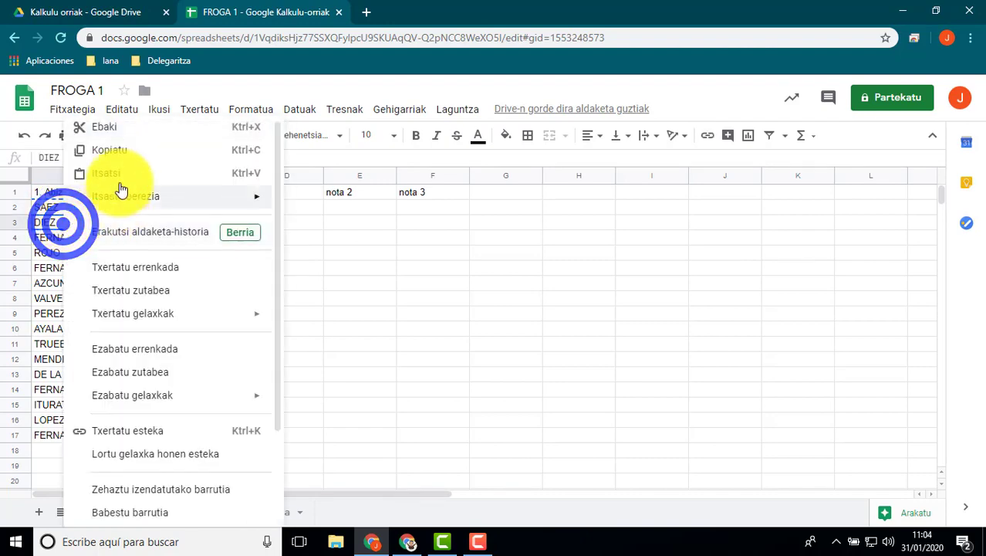
pyautogui.click(115, 176)
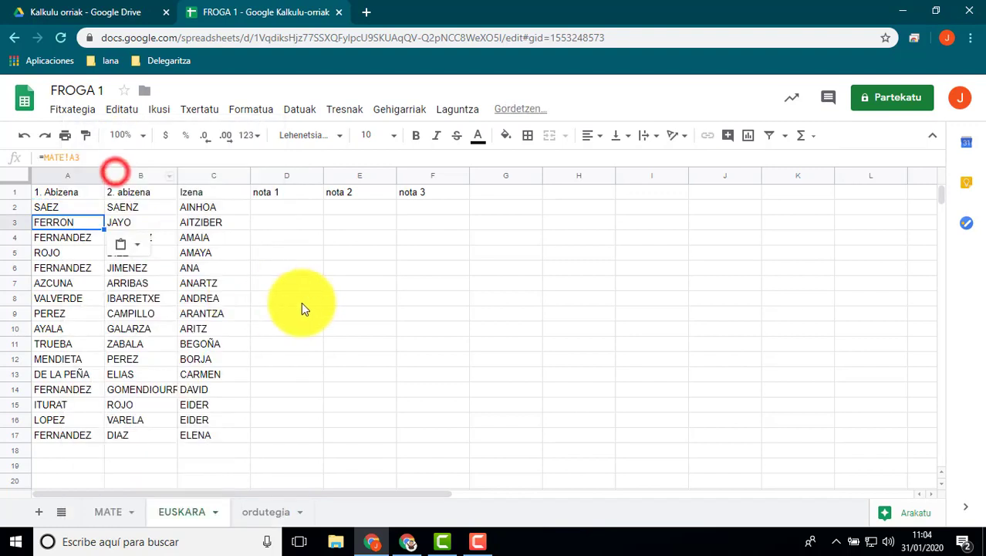
pyautogui.click(305, 298)
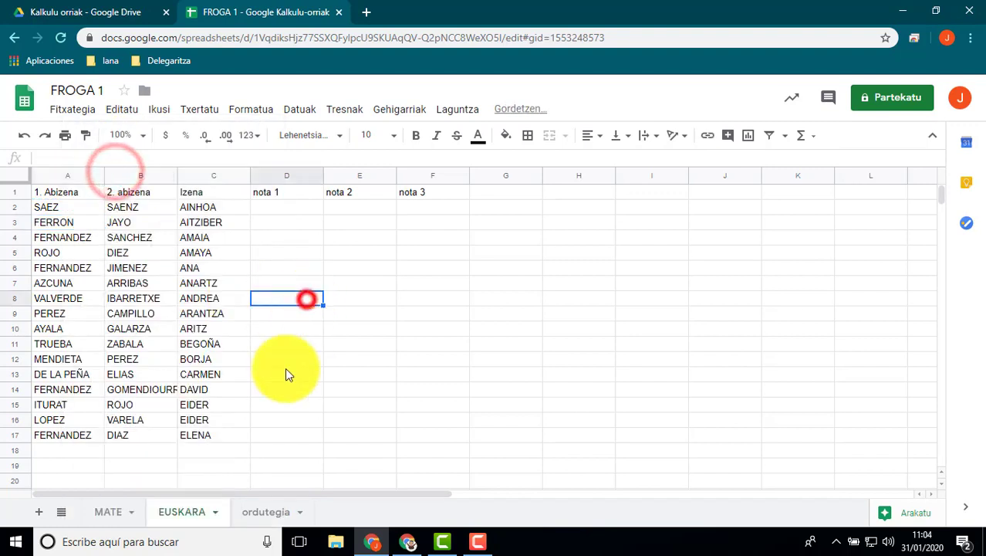
# Compare the MATE and EUSKARA sheets, examining the linked student list in A1:C17 of EUSKARA.
pyautogui.click(112, 513)
pyautogui.click(176, 514)
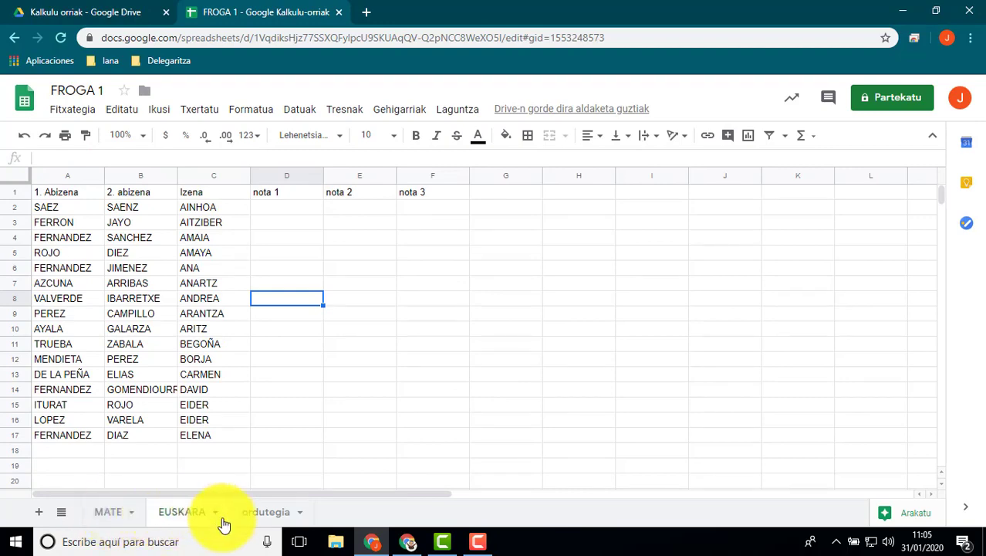
pyautogui.click(111, 511)
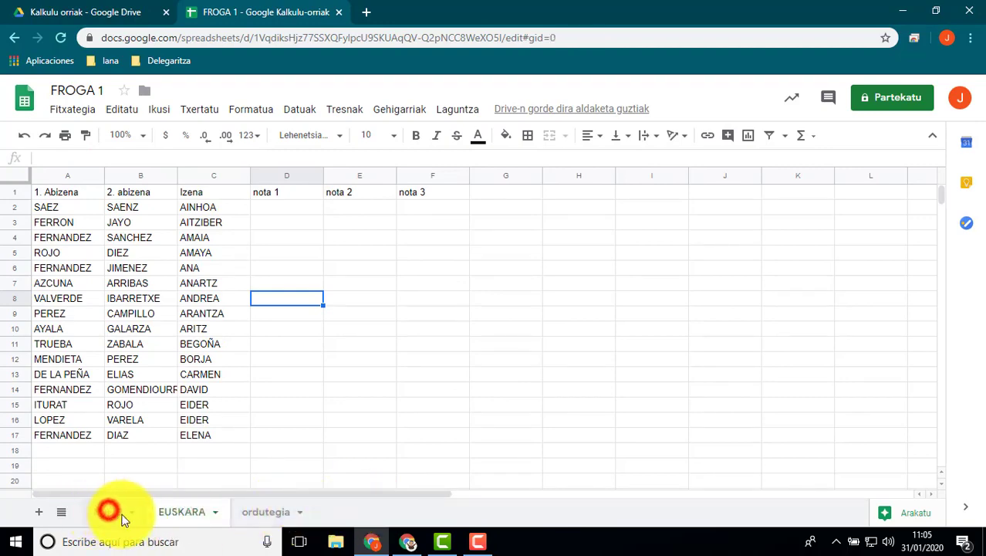
pyautogui.click(176, 516)
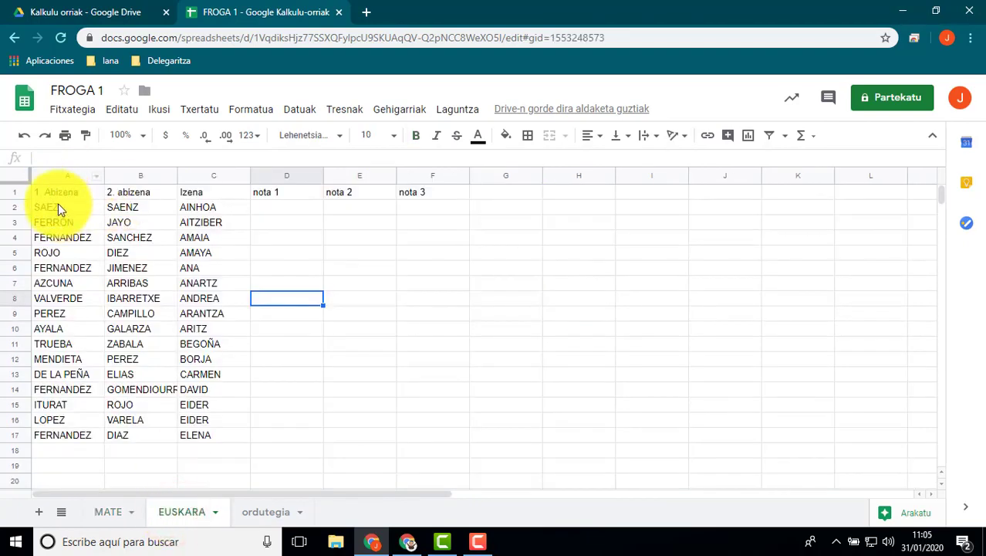
pyautogui.moveTo(55, 193); pyautogui.dragTo(199, 436)
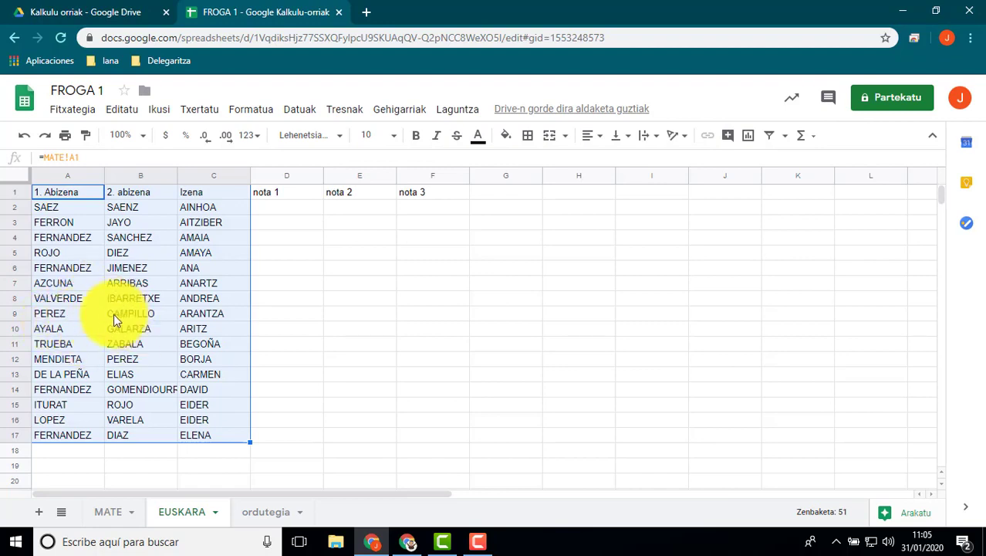
pyautogui.click(340, 343)
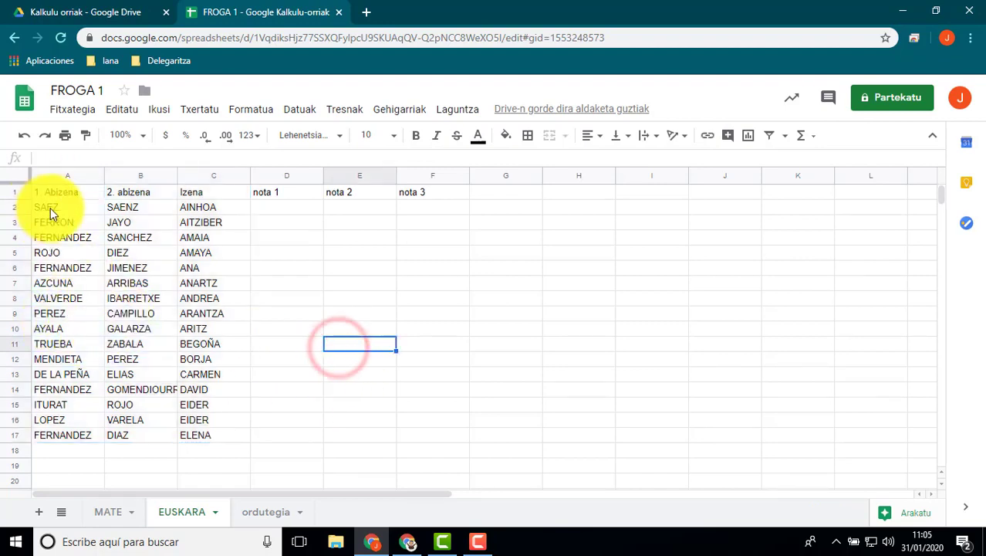
pyautogui.moveTo(53, 193); pyautogui.dragTo(214, 443)
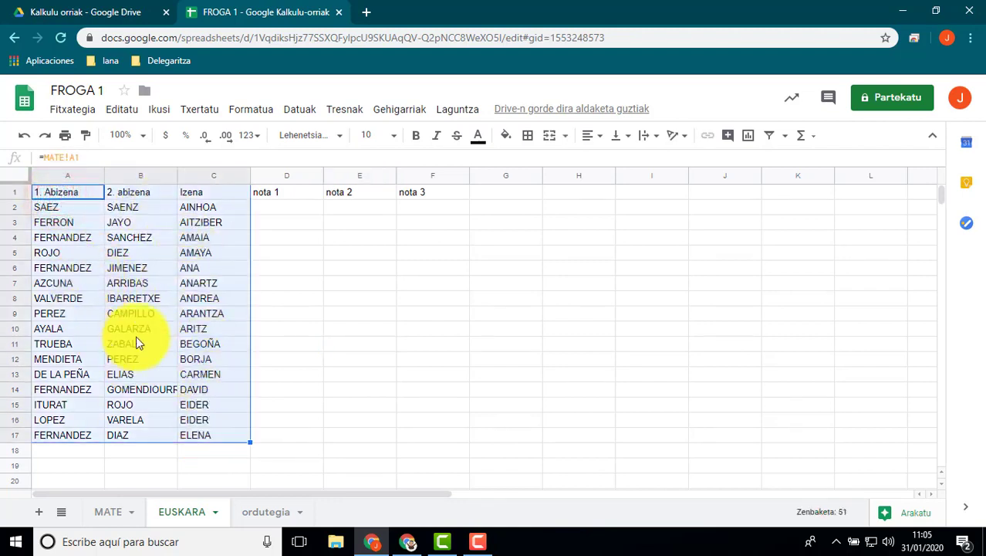
pyautogui.click(276, 450)
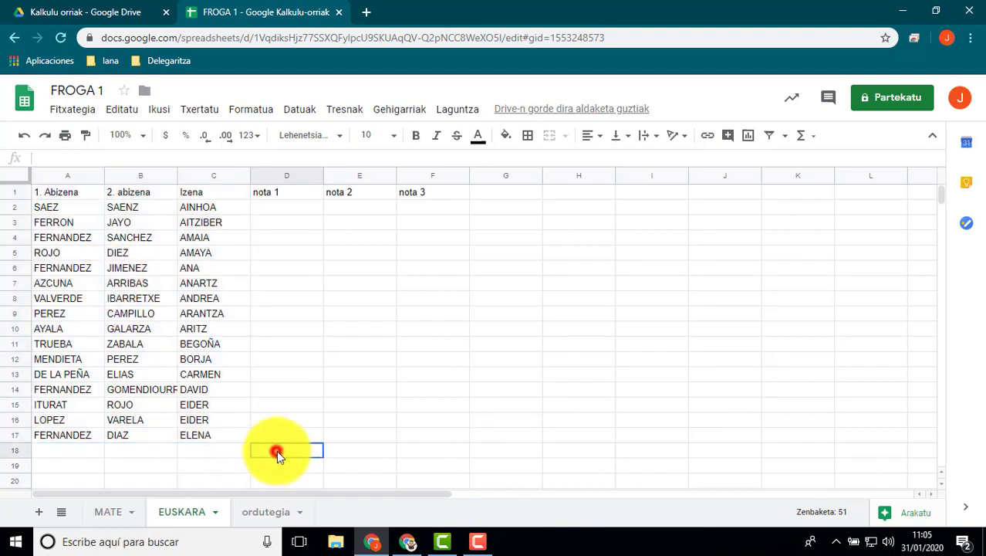
pyautogui.click(112, 513)
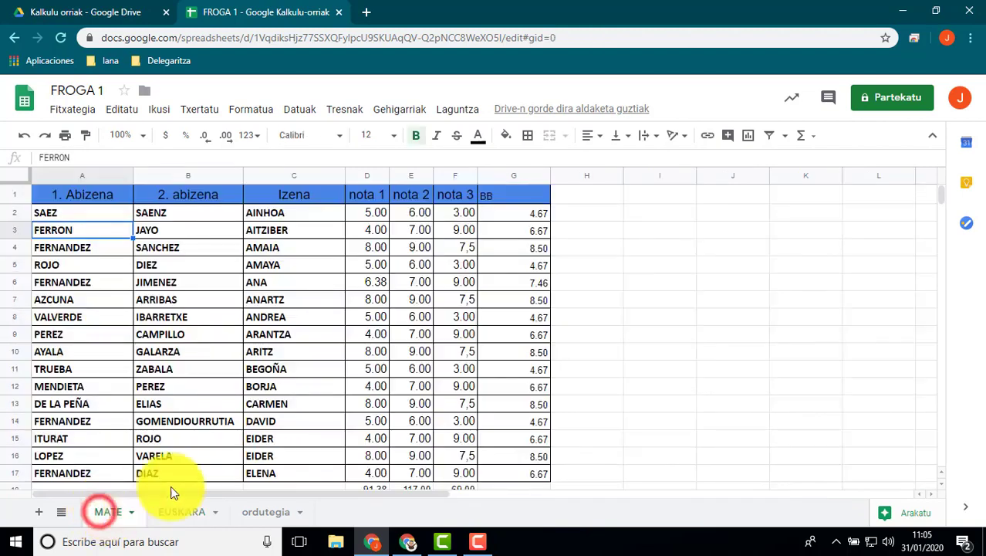